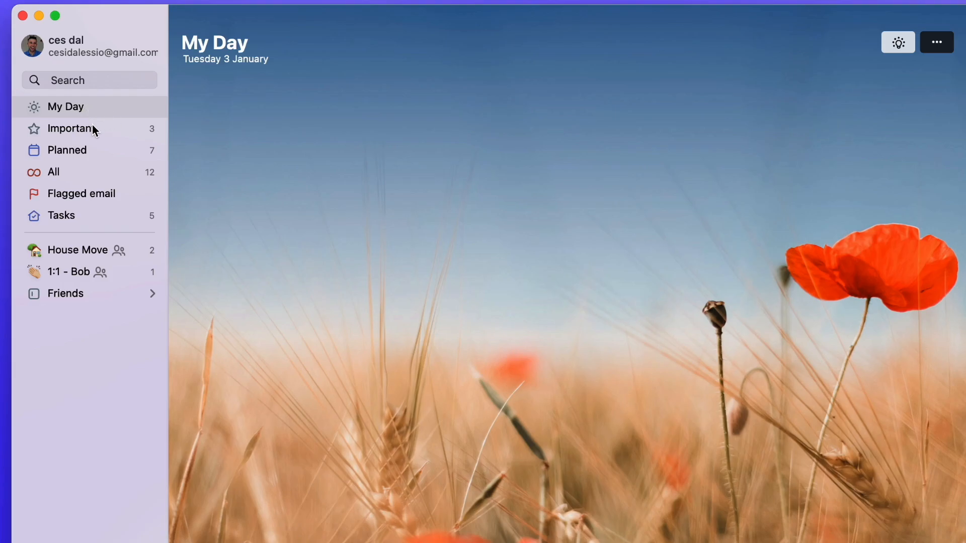
# Look through the Important, Planned, All and Flagged email smart lists to see which tasks each one collects
pyautogui.click(93, 128)
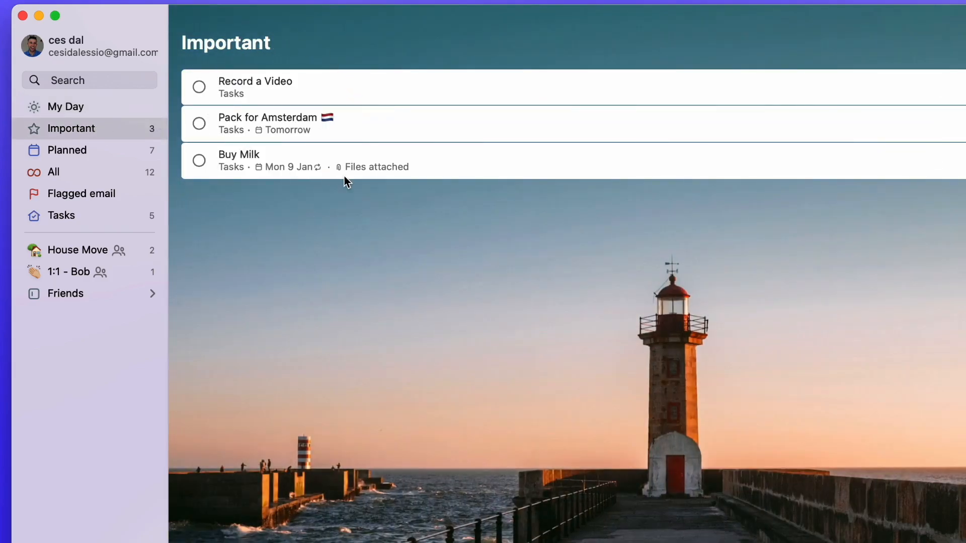
pyautogui.click(384, 93)
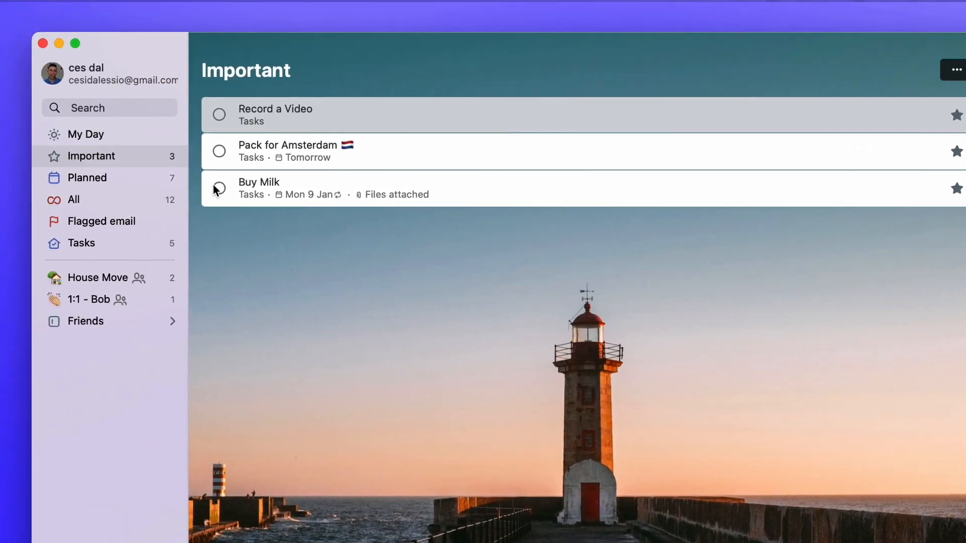
pyautogui.click(125, 176)
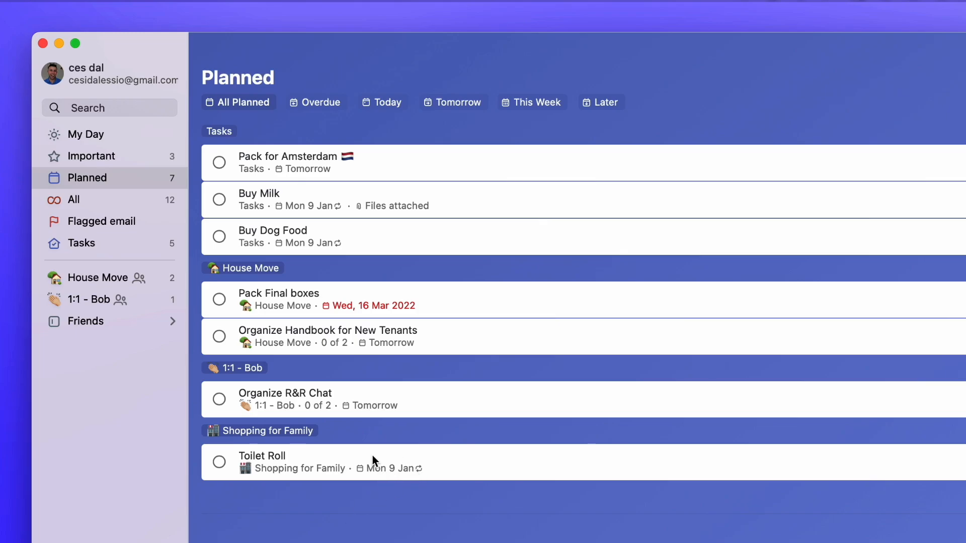
pyautogui.click(124, 198)
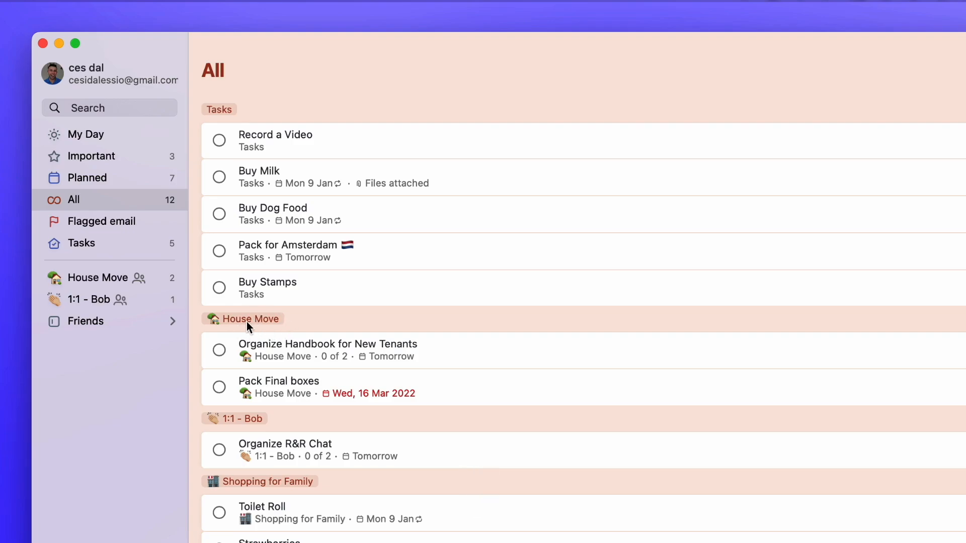
pyautogui.click(129, 225)
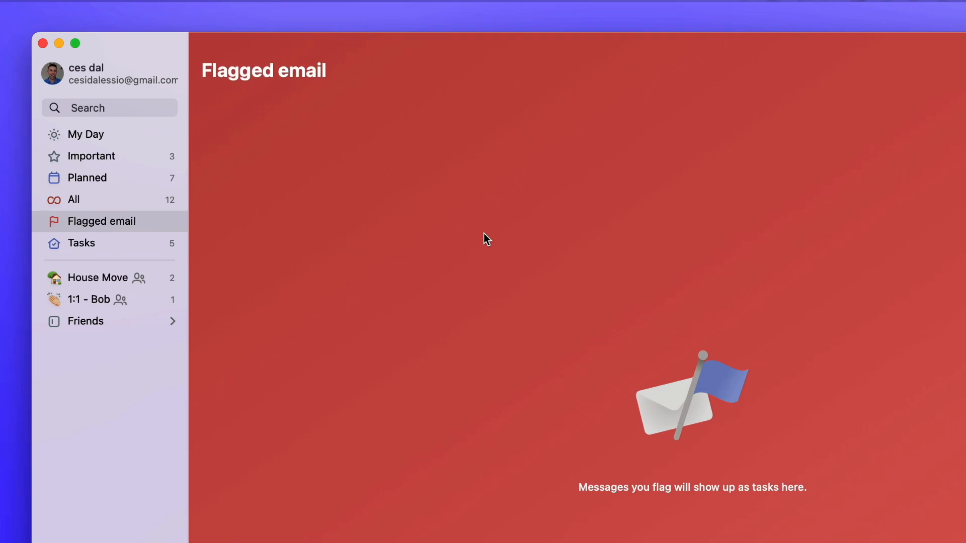
# Open the Tasks list, reverse its importance sort order and switch it back
pyautogui.click(155, 246)
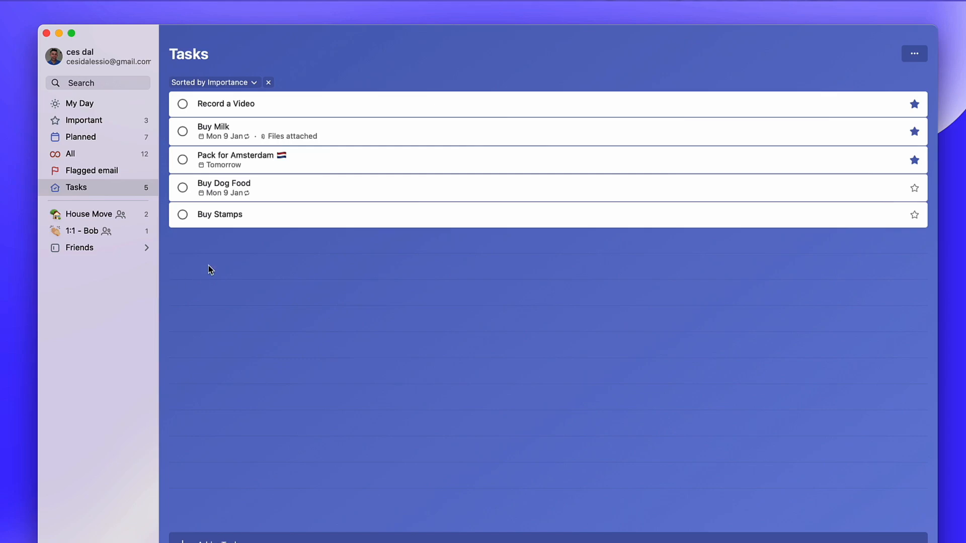
pyautogui.click(254, 84)
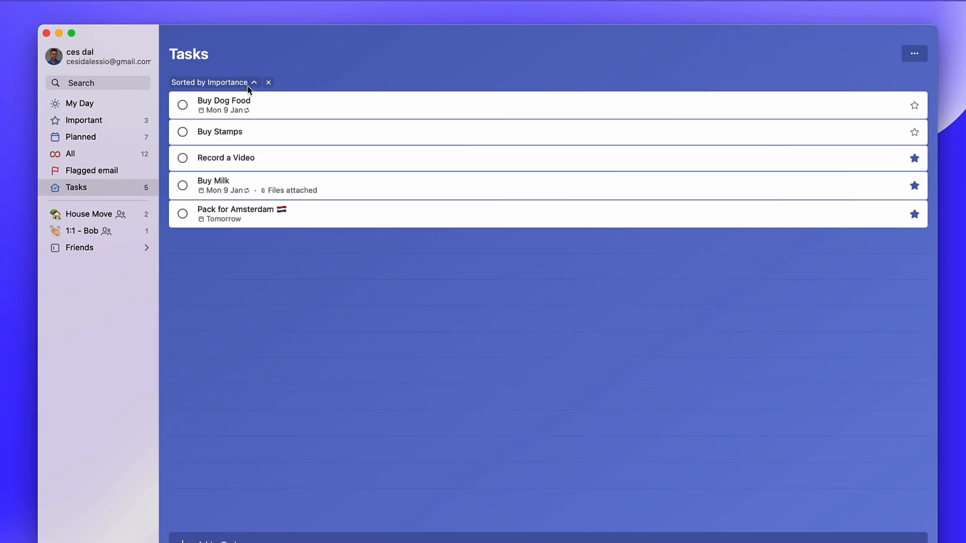
pyautogui.click(254, 84)
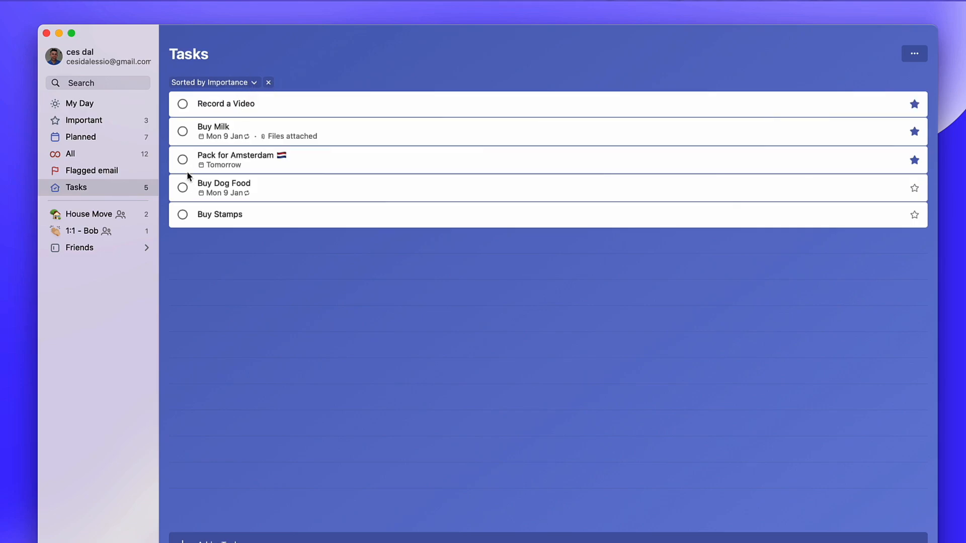
# In the list preferences, hide the All, Important, Planned and Assigned to me smart lists and show all five again, including Completed
pyautogui.click(101, 53)
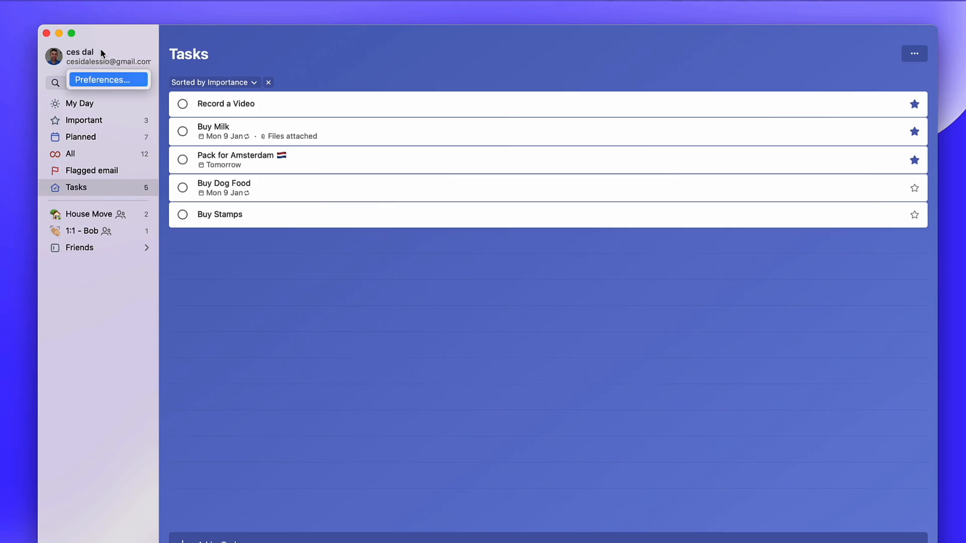
pyautogui.click(99, 81)
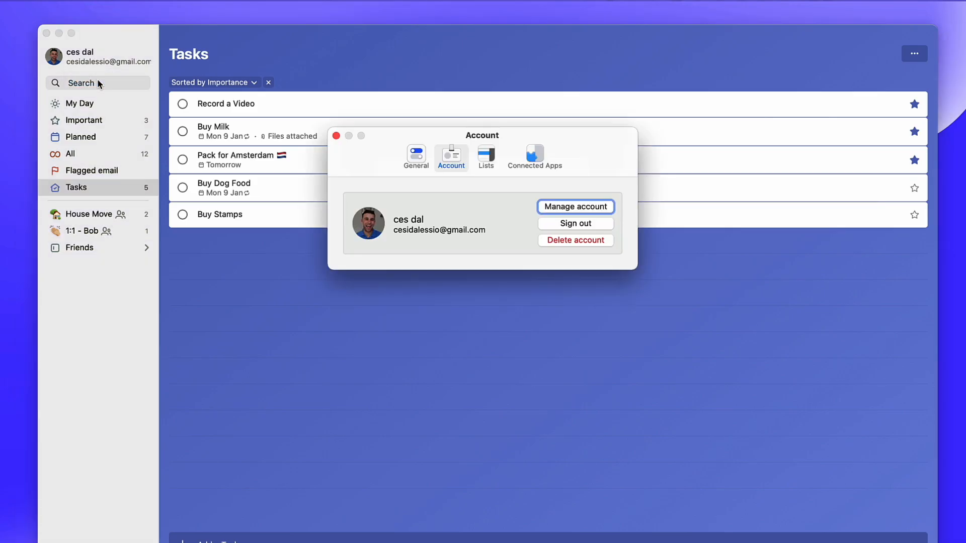
pyautogui.click(486, 156)
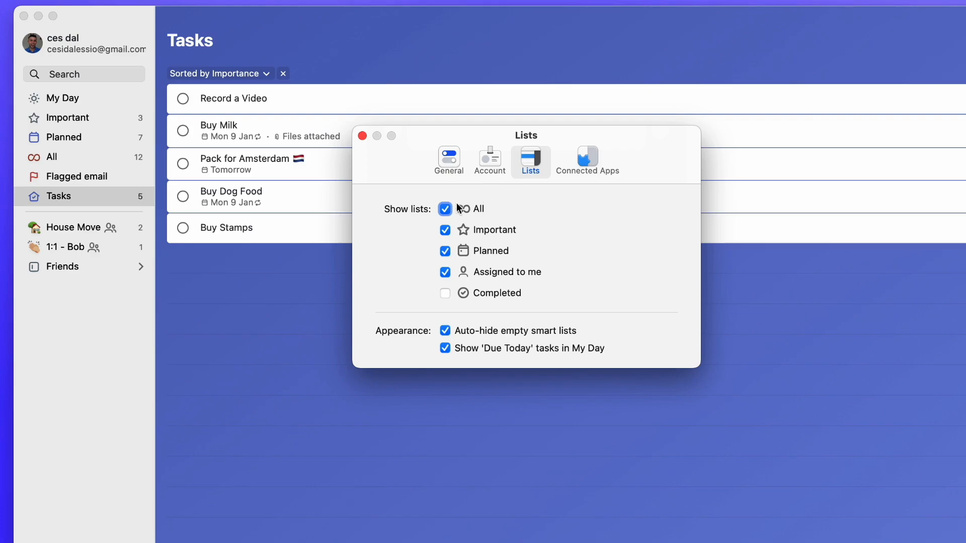
pyautogui.click(445, 210)
pyautogui.click(446, 231)
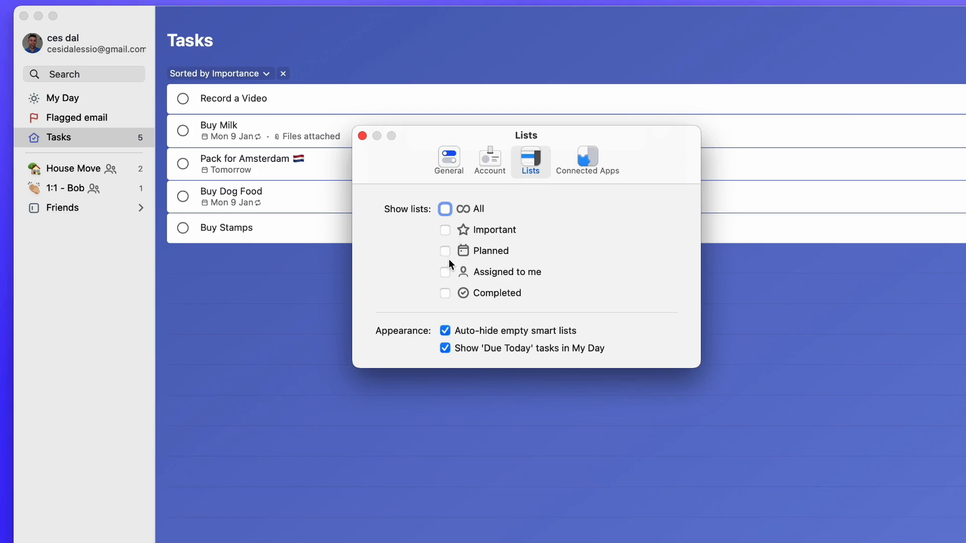
pyautogui.click(446, 294)
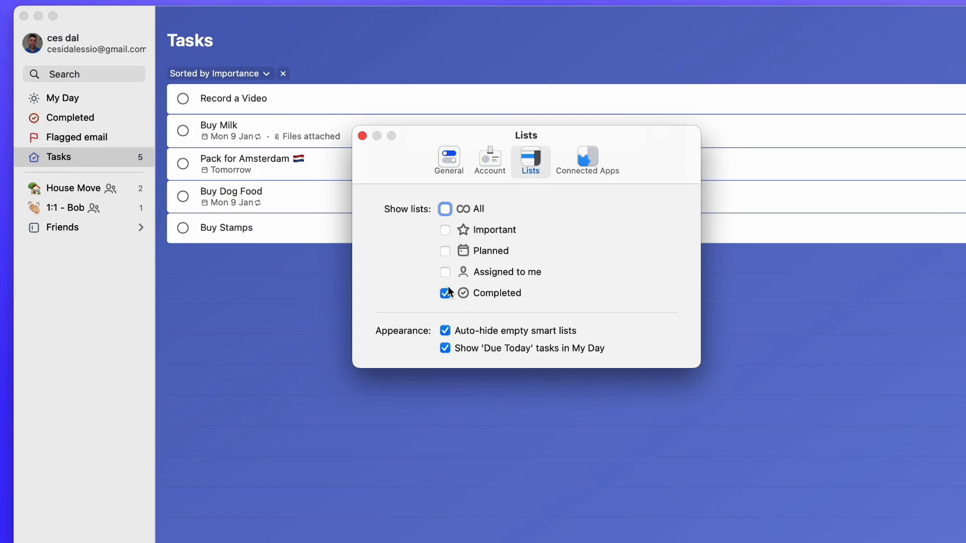
pyautogui.click(446, 251)
pyautogui.click(445, 210)
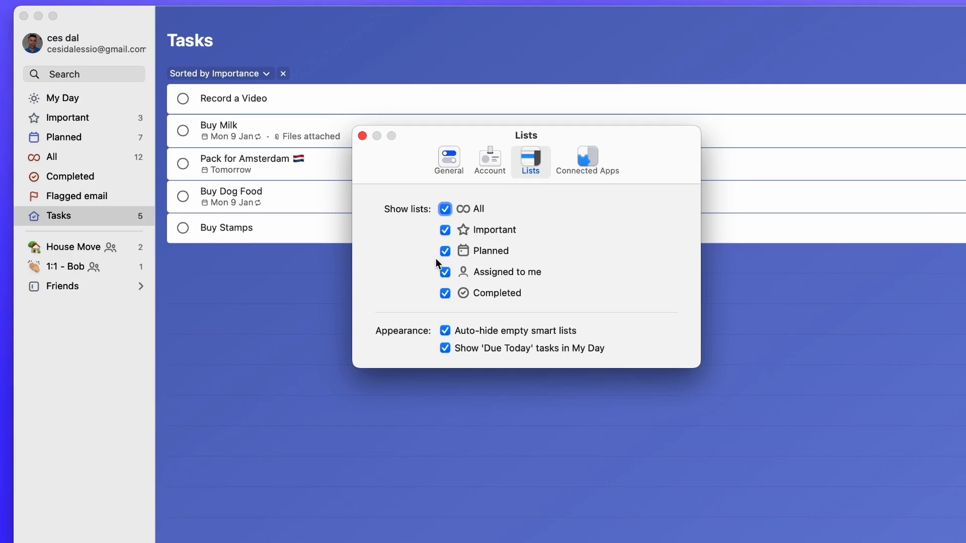
# Check the connected apps preferences and toggle auto-hiding of empty smart lists off and back on
pyautogui.click(587, 159)
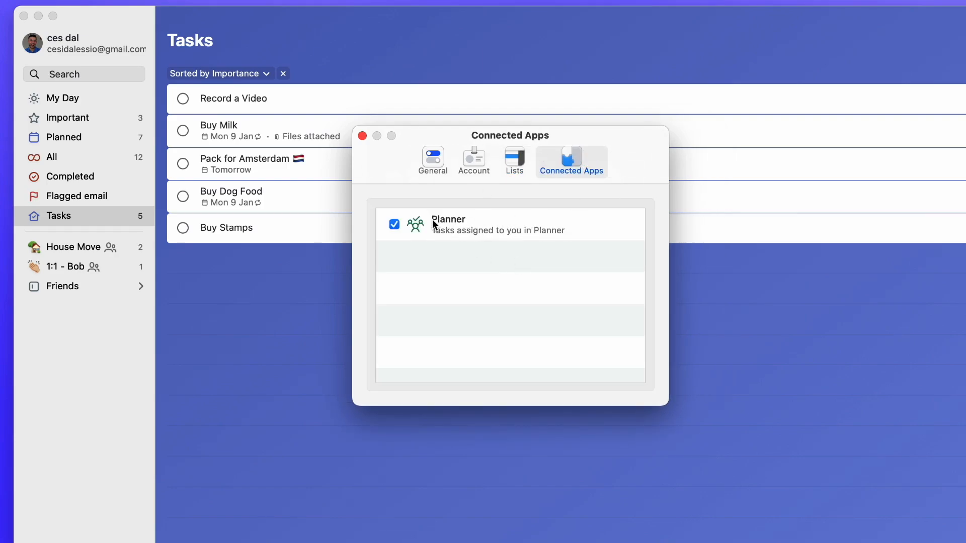
pyautogui.click(521, 161)
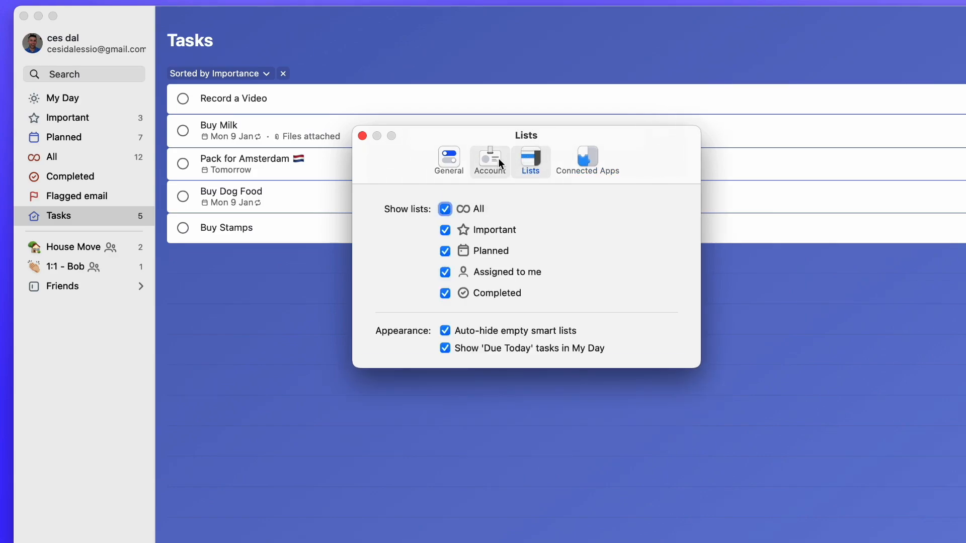
pyautogui.click(446, 331)
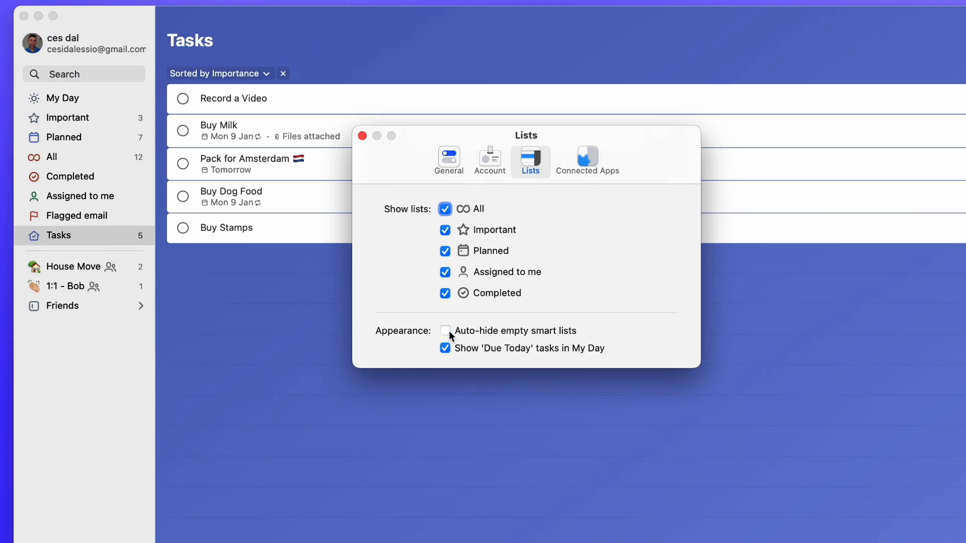
pyautogui.click(446, 331)
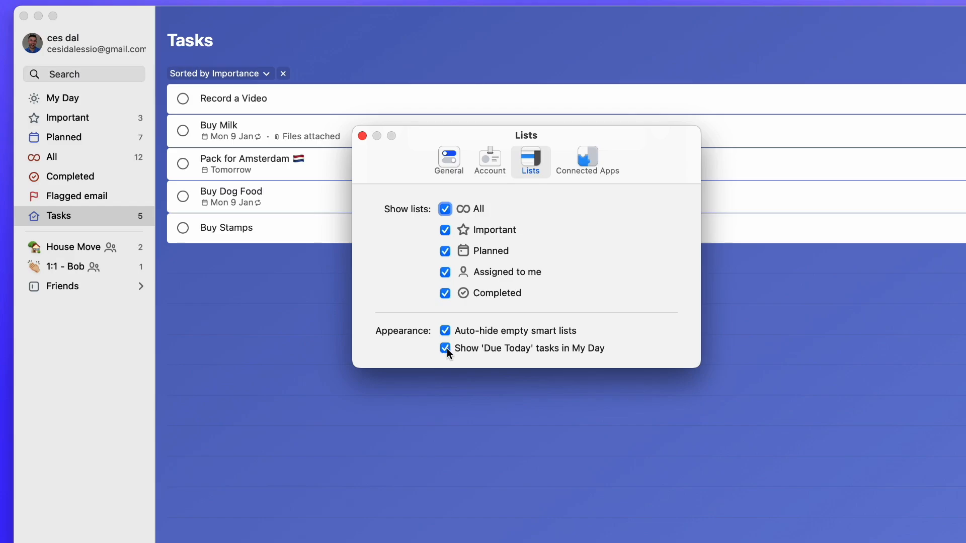
# Review the general preferences and close the preferences window
pyautogui.click(460, 169)
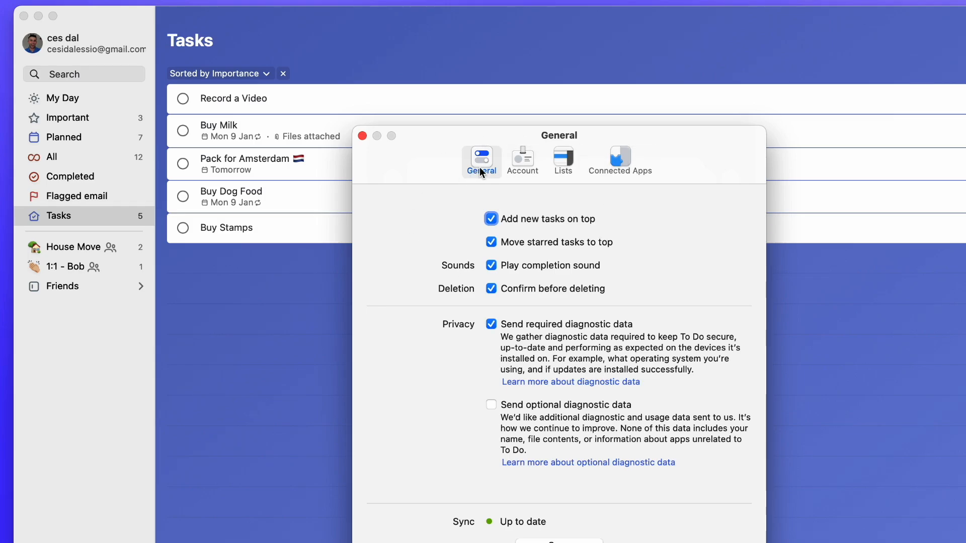
pyautogui.click(362, 137)
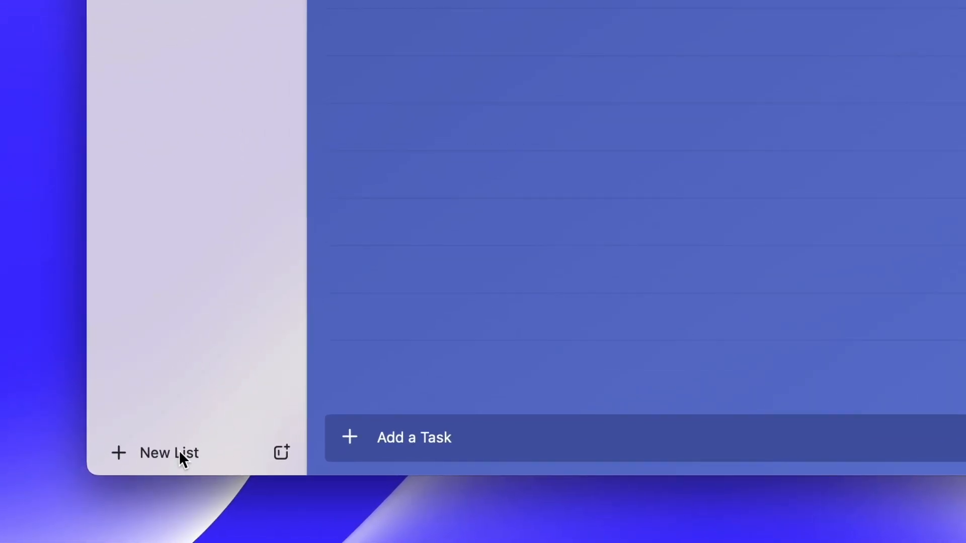
# Create a new list named "House Renovation"
pyautogui.click(232, 433)
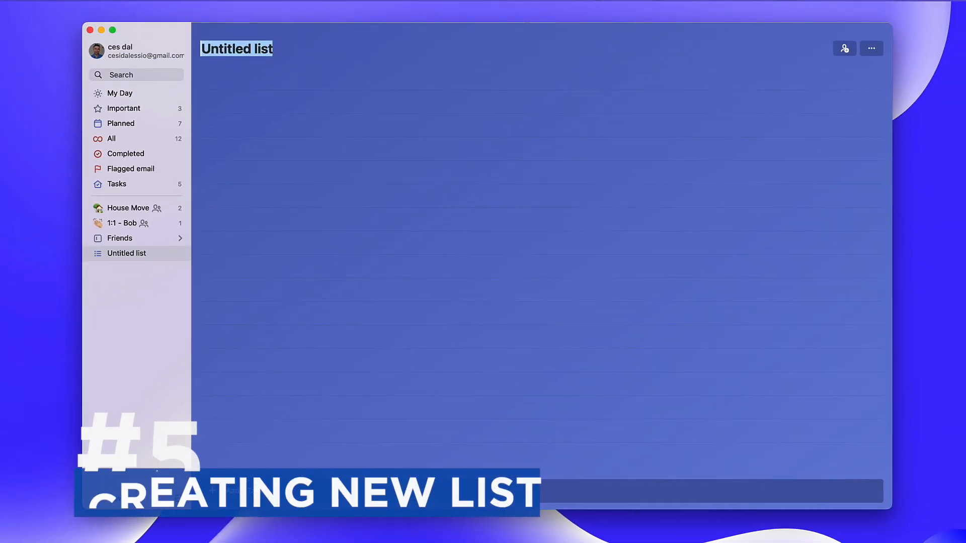
pyautogui.write('Ho')
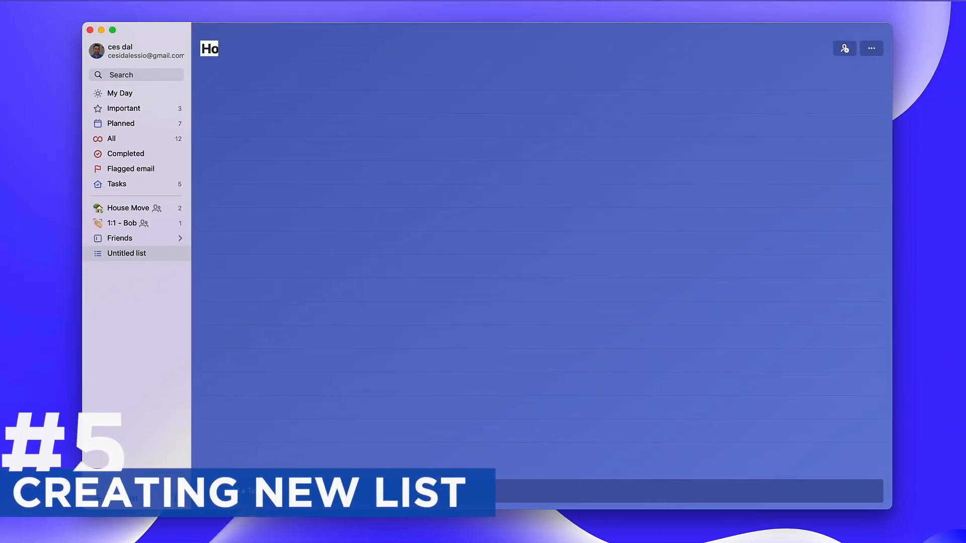
pyautogui.write('use Renovation')
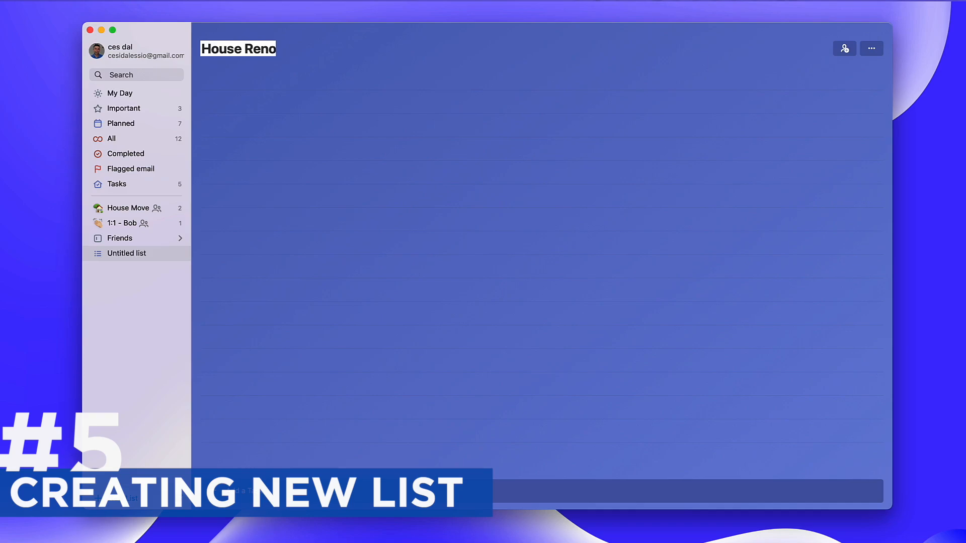
pyautogui.press('Return')
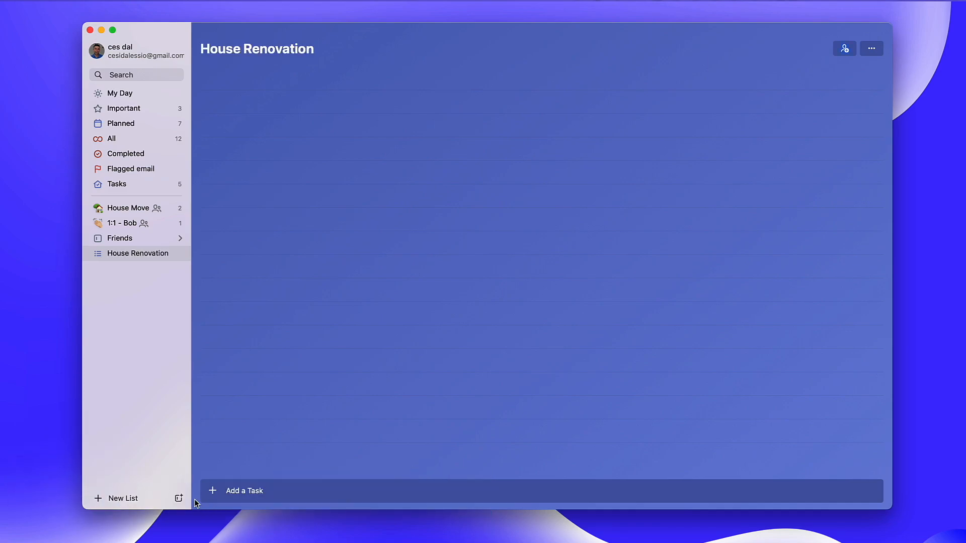
# Try the crimson and starry desert themes on the House Renovation list and apply the green fern photo theme
pyautogui.click(871, 48)
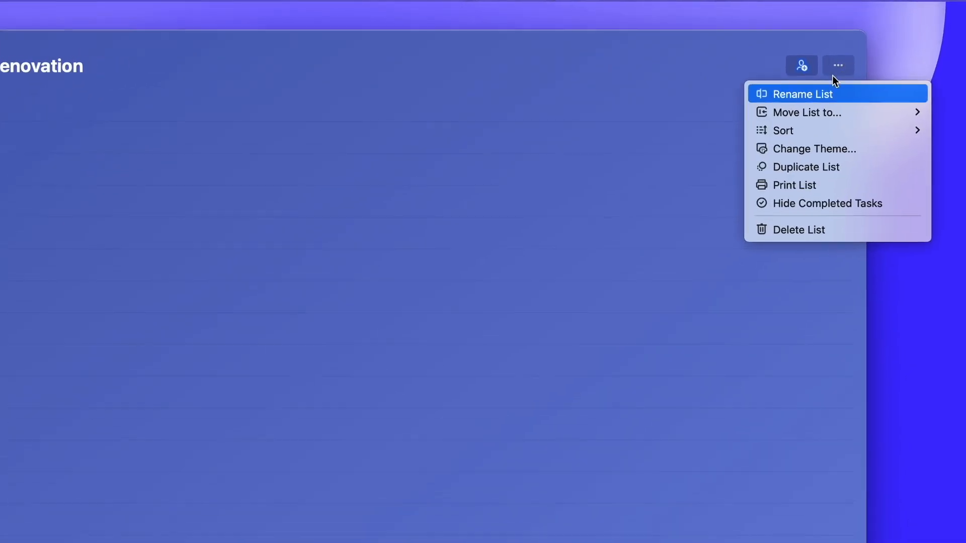
pyautogui.click(820, 147)
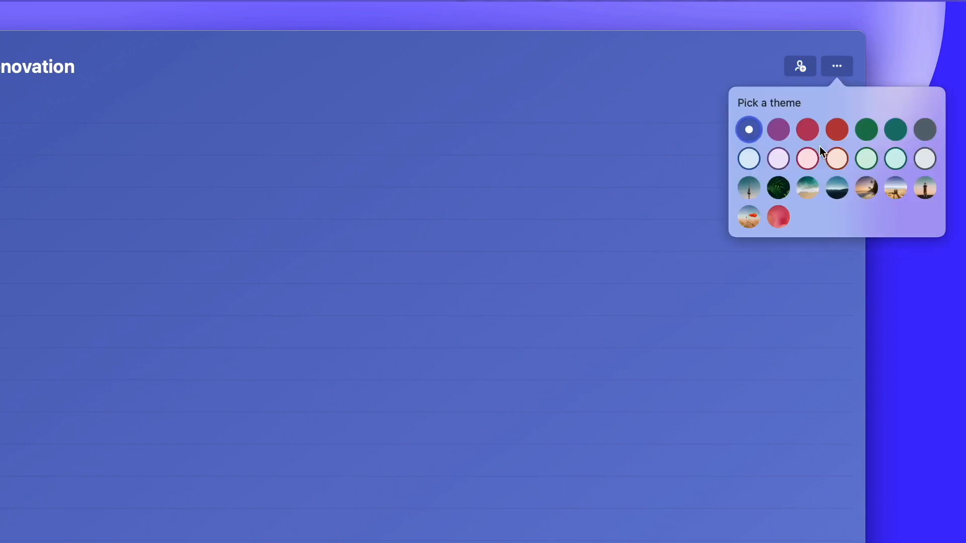
pyautogui.click(801, 135)
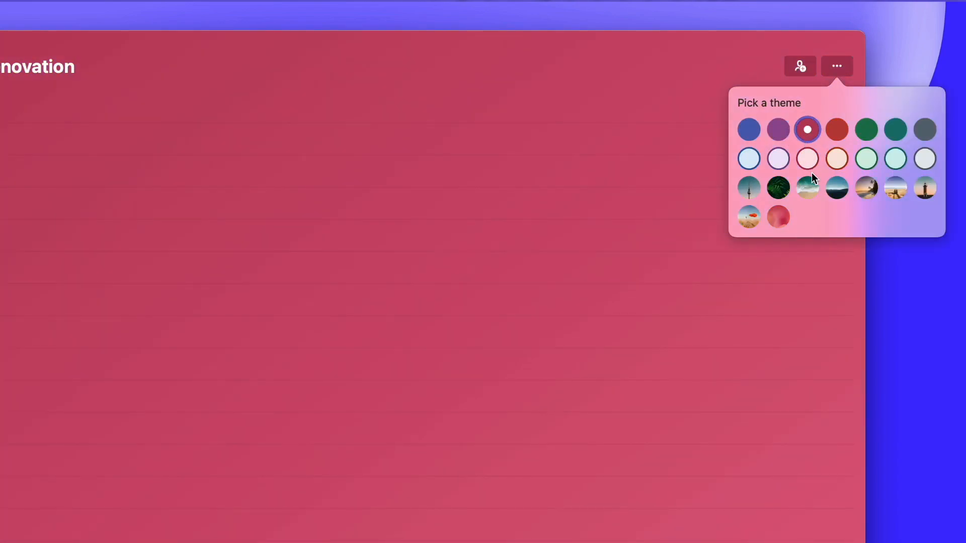
pyautogui.click(839, 187)
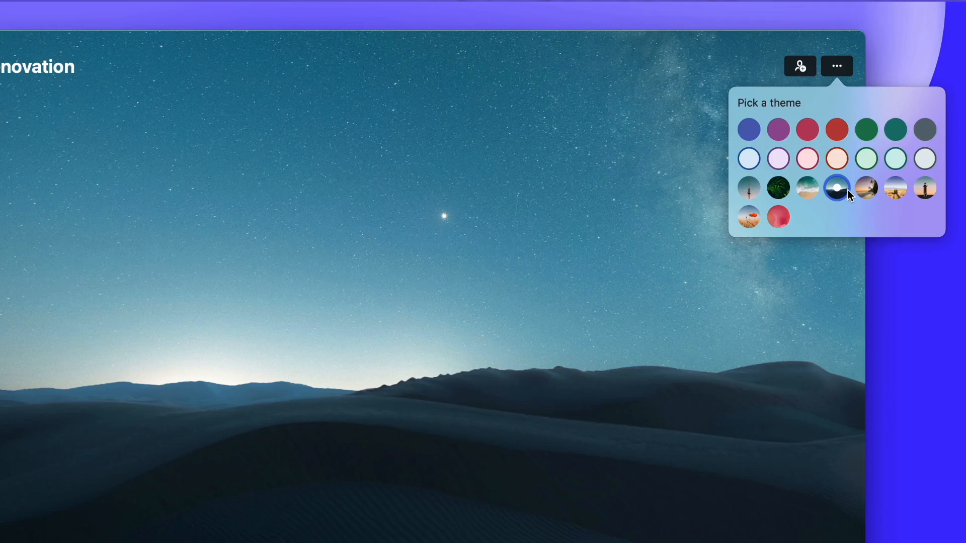
pyautogui.click(780, 187)
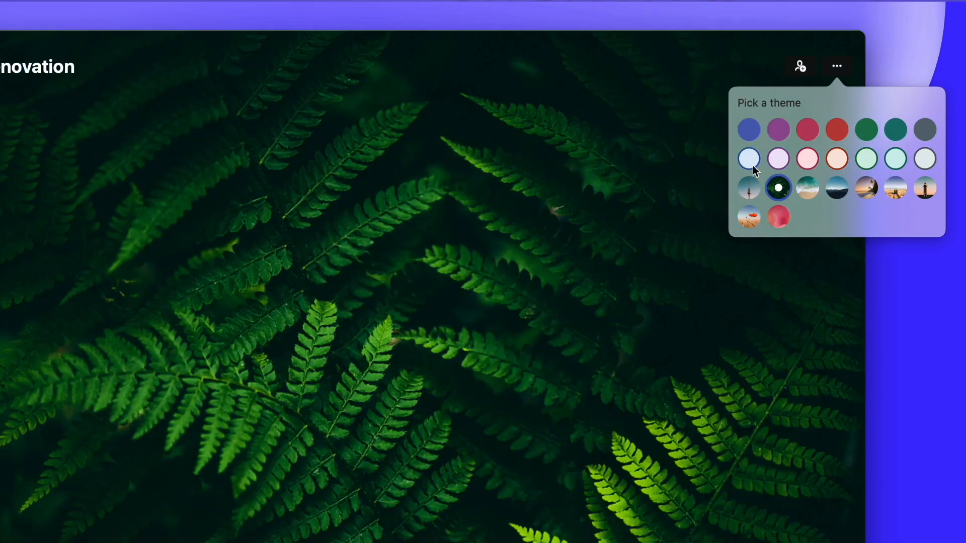
pyautogui.click(717, 127)
# Sort the House Renovation list by due date
pyautogui.click(838, 67)
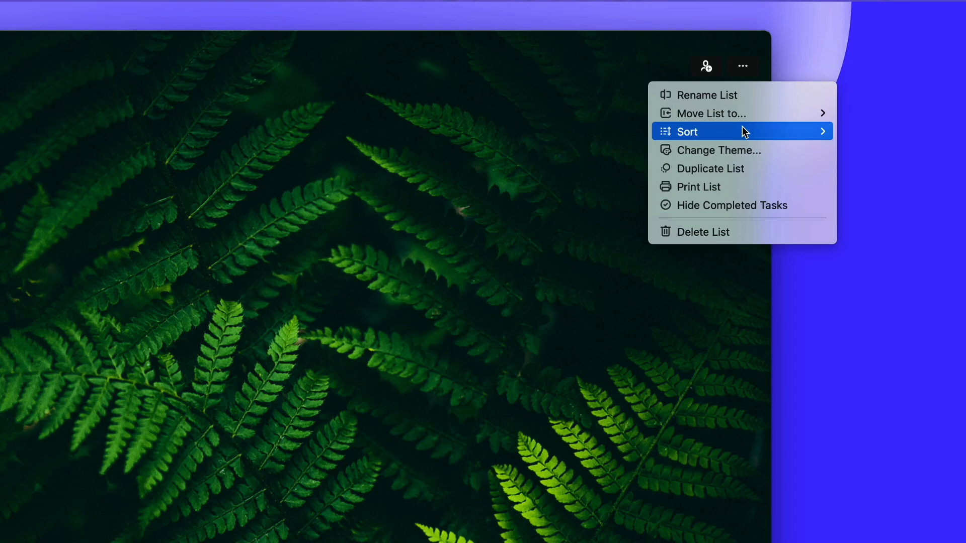
pyautogui.moveTo(743, 135)
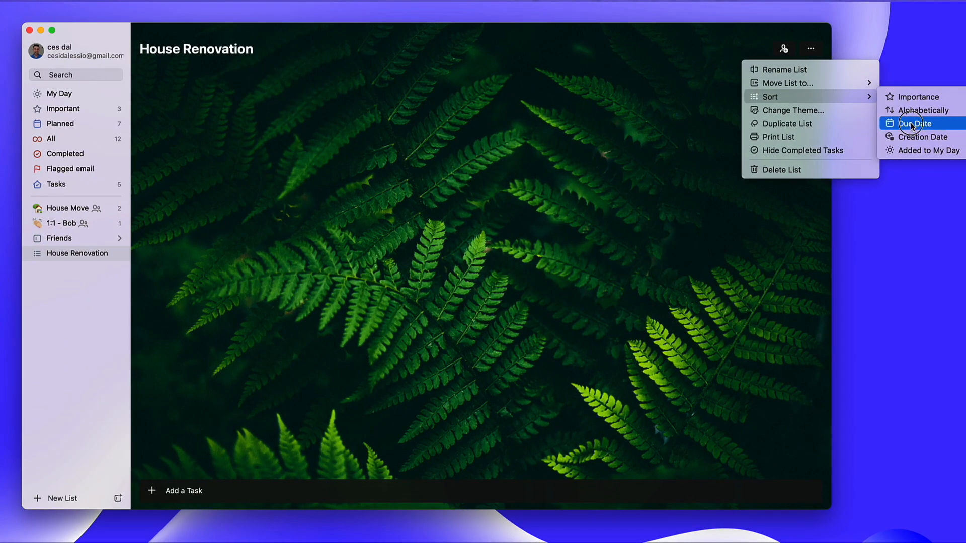
pyautogui.click(878, 170)
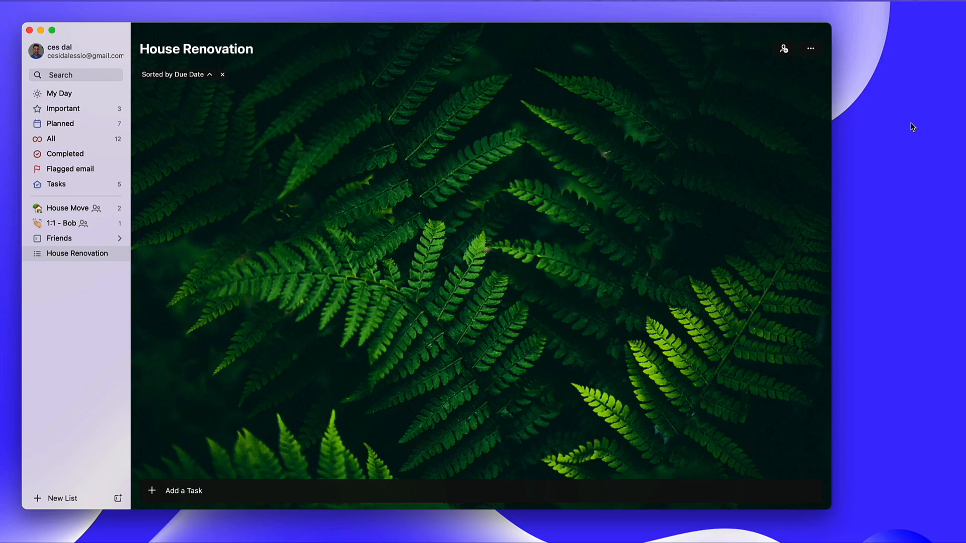
# View the sharing options of the House Renovation list, close them, and view those of the already shared 1:1 list
pyautogui.click(785, 49)
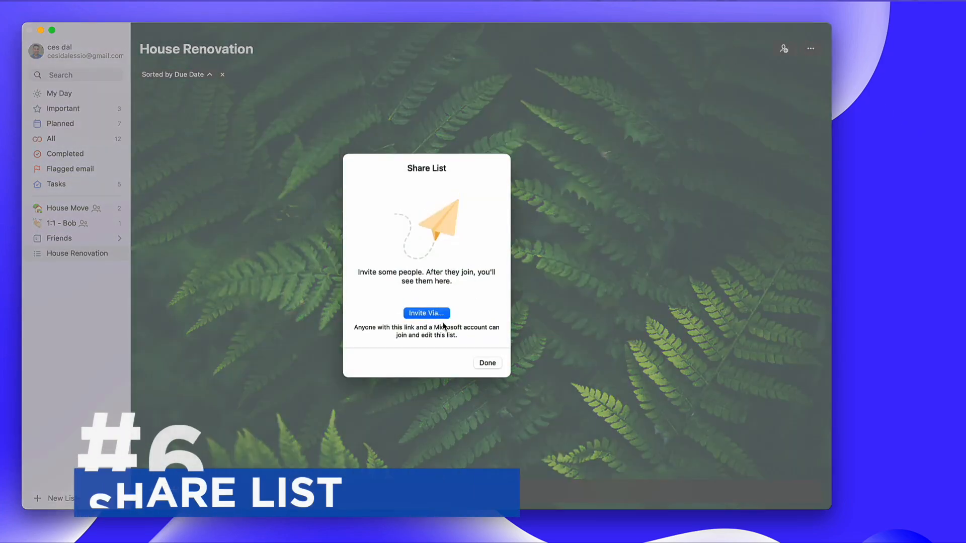
pyautogui.click(484, 363)
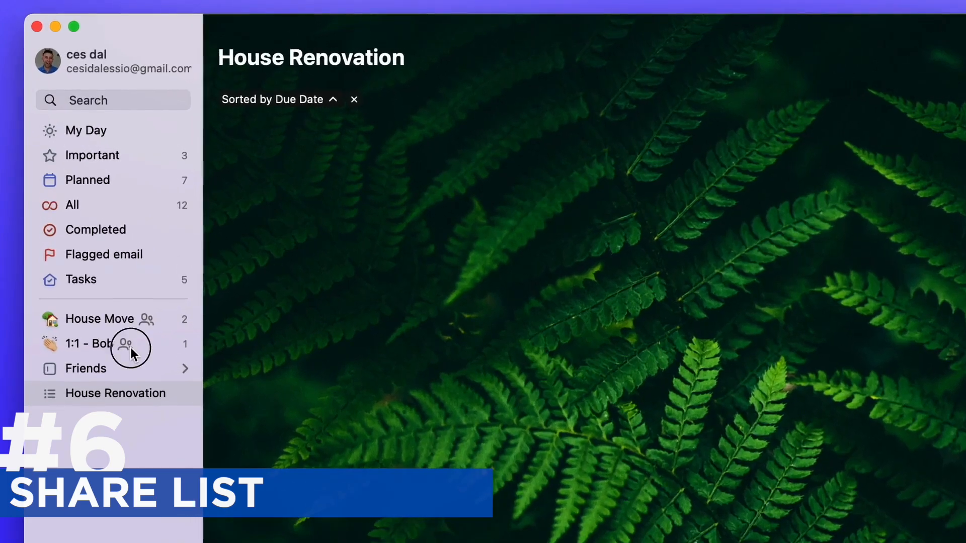
pyautogui.click(84, 224)
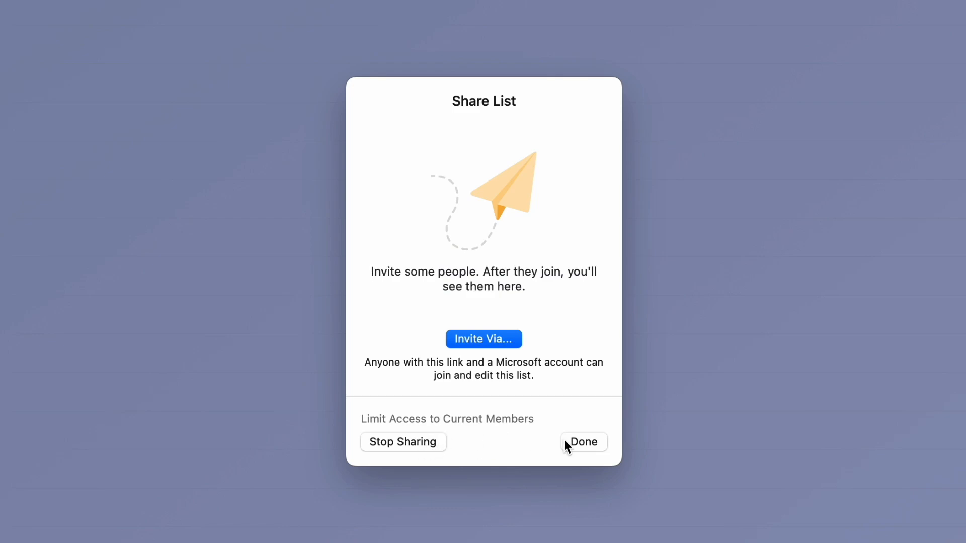
# Close the sharing options and view the assignment options and steps of the Organize R&R Chat task
pyautogui.click(581, 441)
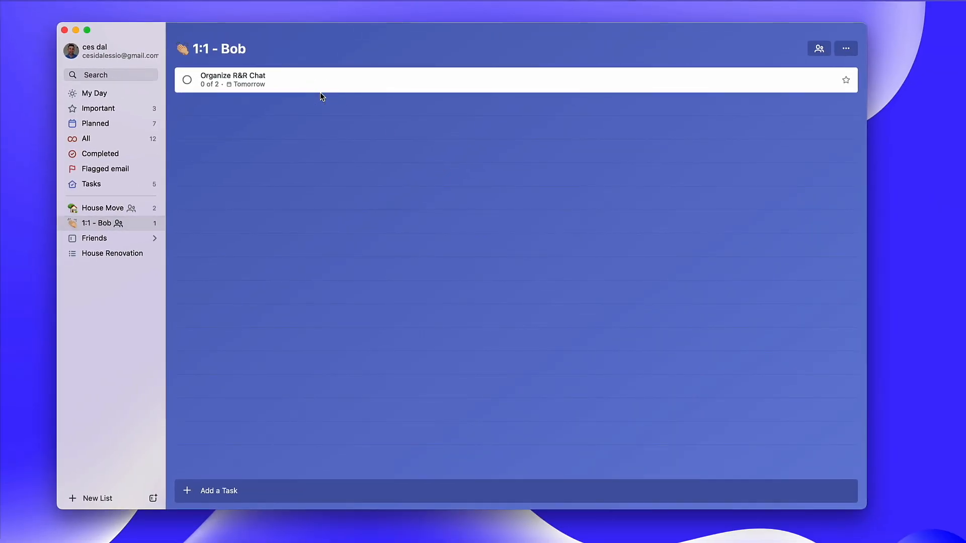
pyautogui.click(321, 81)
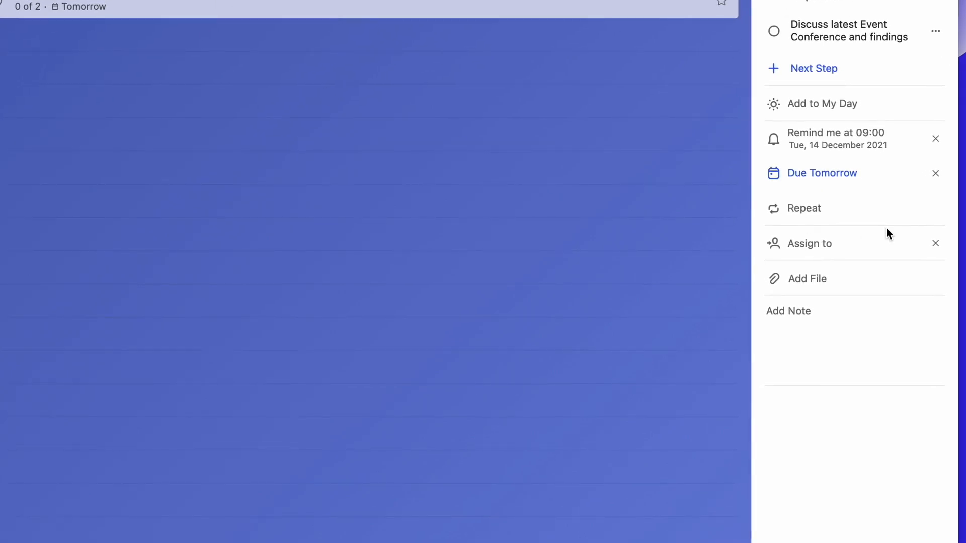
pyautogui.click(818, 244)
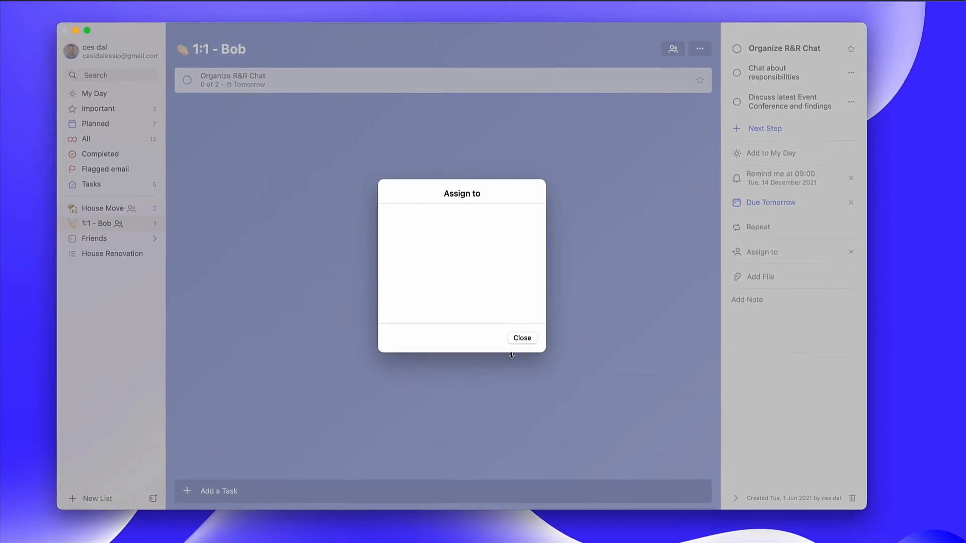
pyautogui.click(478, 366)
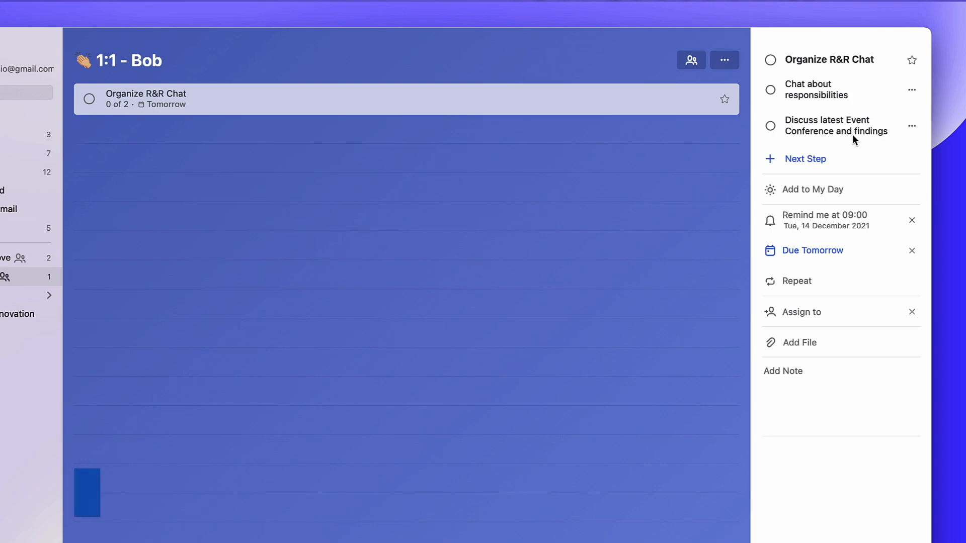
pyautogui.click(806, 158)
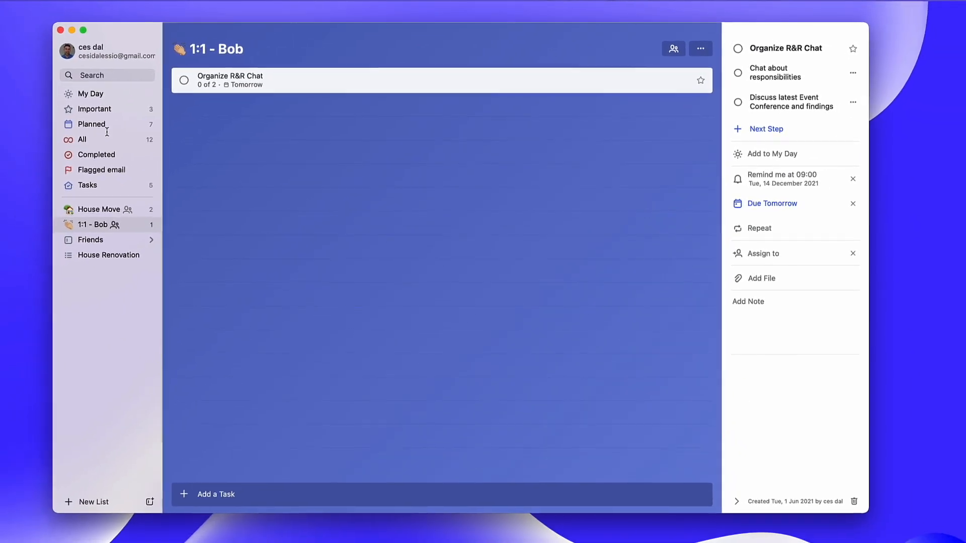
# View the customised repeat options and interval units of the Toilet Roll task in the All list, and cancel them
pyautogui.click(109, 138)
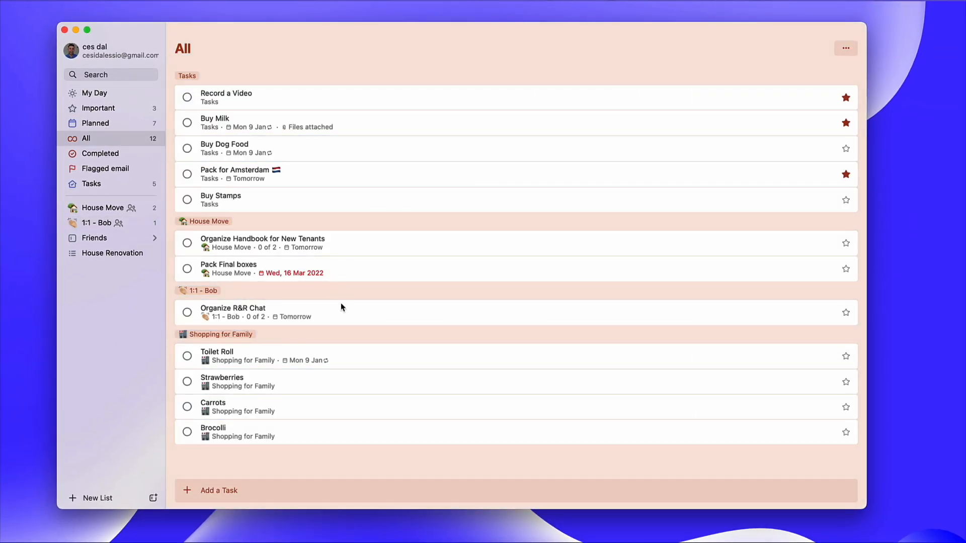
pyautogui.click(346, 356)
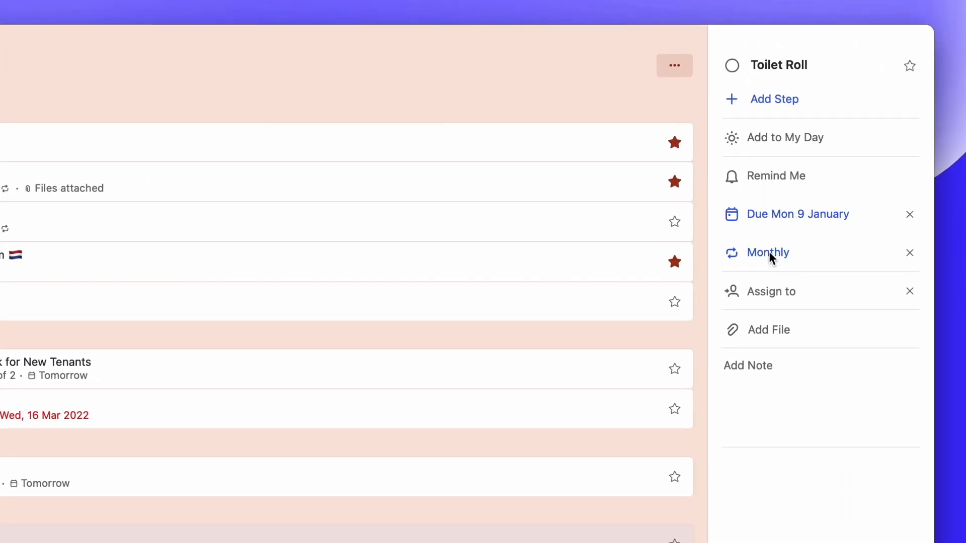
pyautogui.click(770, 256)
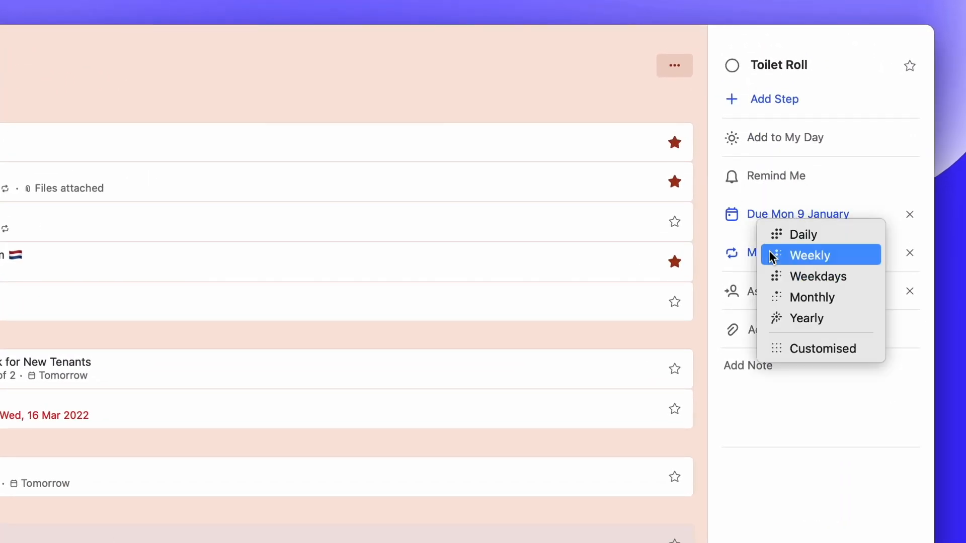
pyautogui.click(808, 347)
pyautogui.click(806, 114)
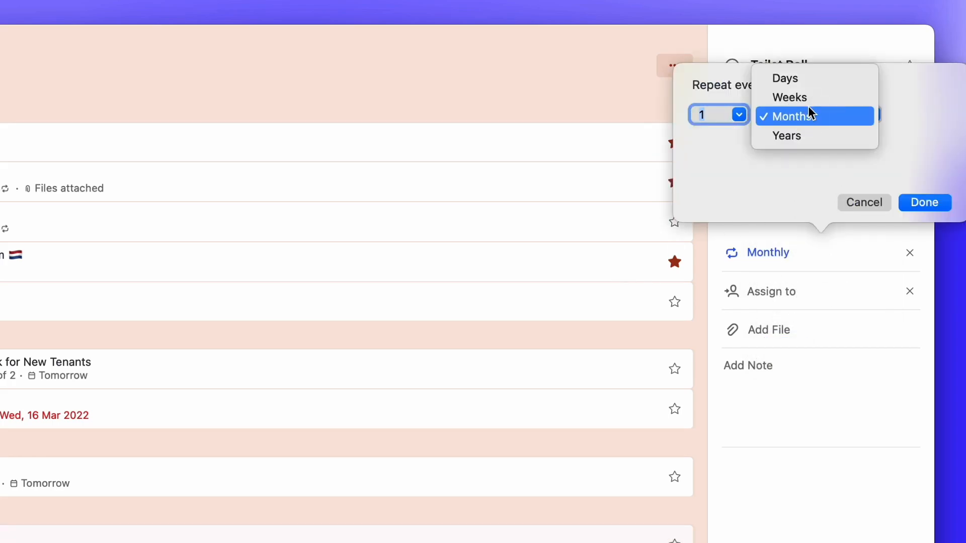
pyautogui.click(844, 191)
pyautogui.click(862, 201)
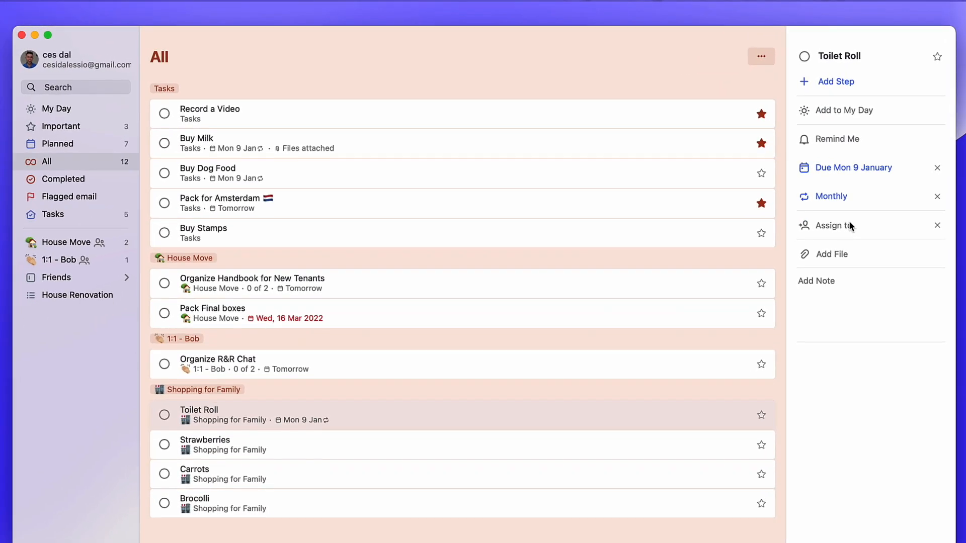
# Add the Strawberries task to My Day and open its details from the My Day list
pyautogui.click(381, 440)
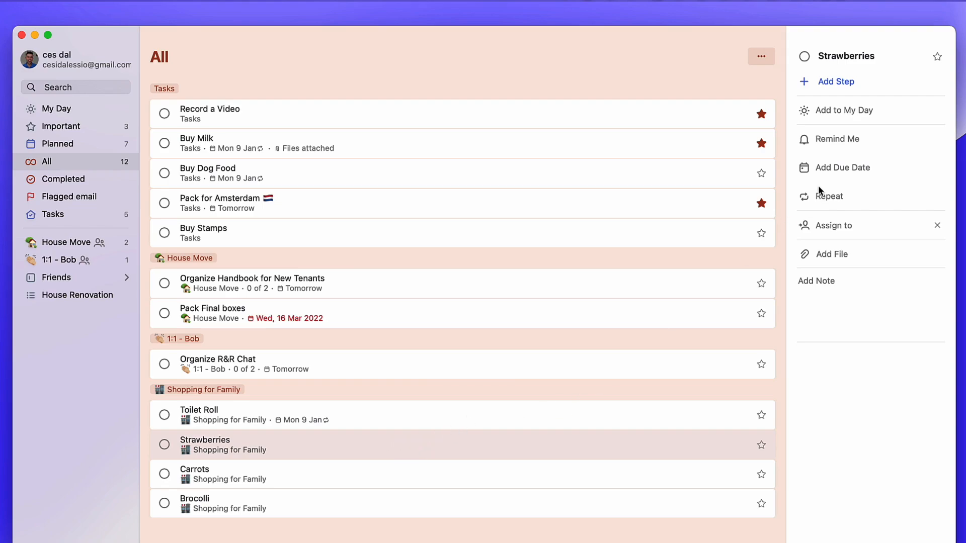
pyautogui.click(862, 110)
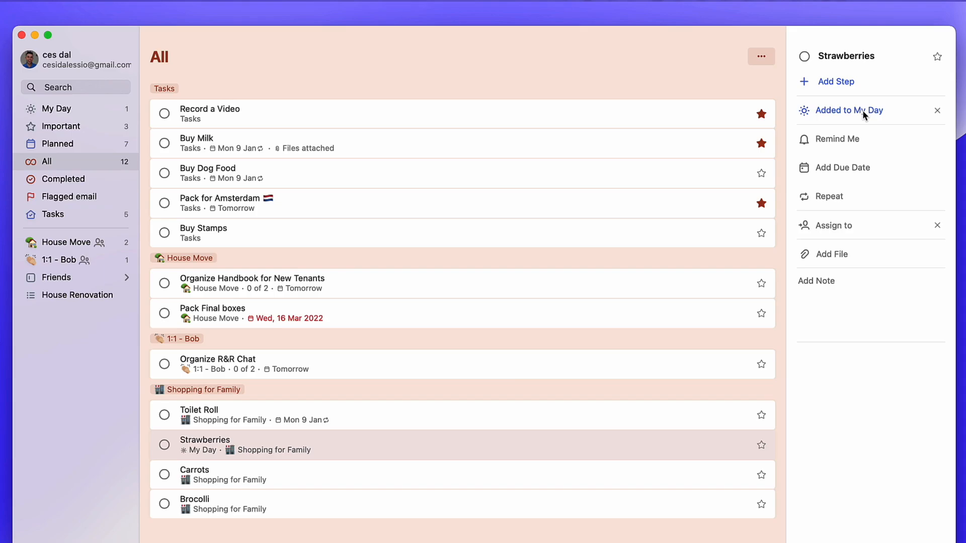
pyautogui.click(47, 110)
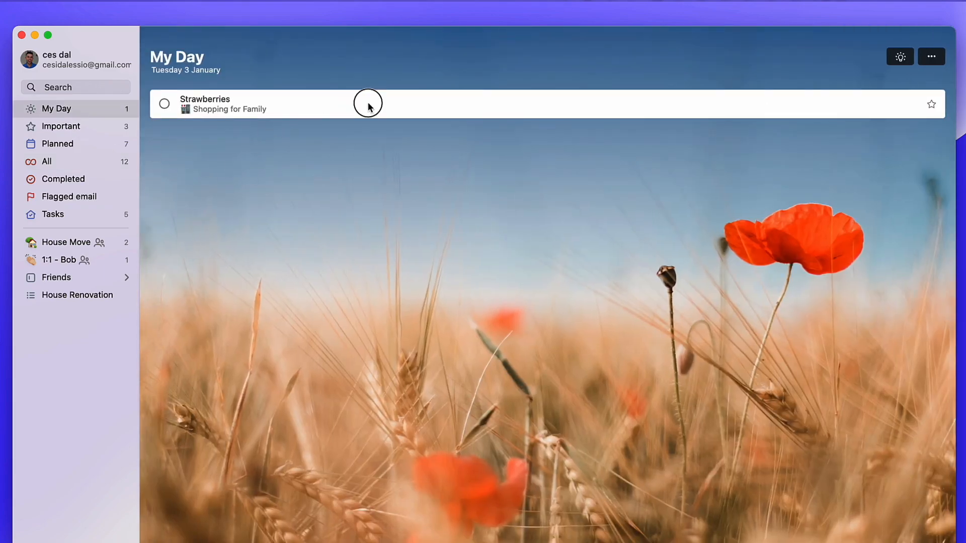
pyautogui.click(368, 104)
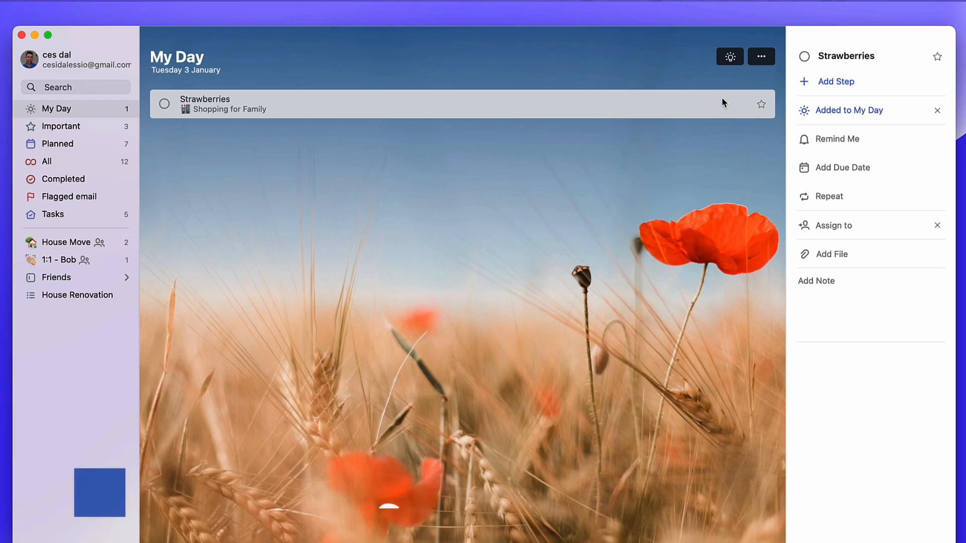
# Add the suggested tasks Pack for Amsterdam, Organize Handbook for New Tenants and Buy Dog Food to My Day, and close the suggestions
pyautogui.click(731, 59)
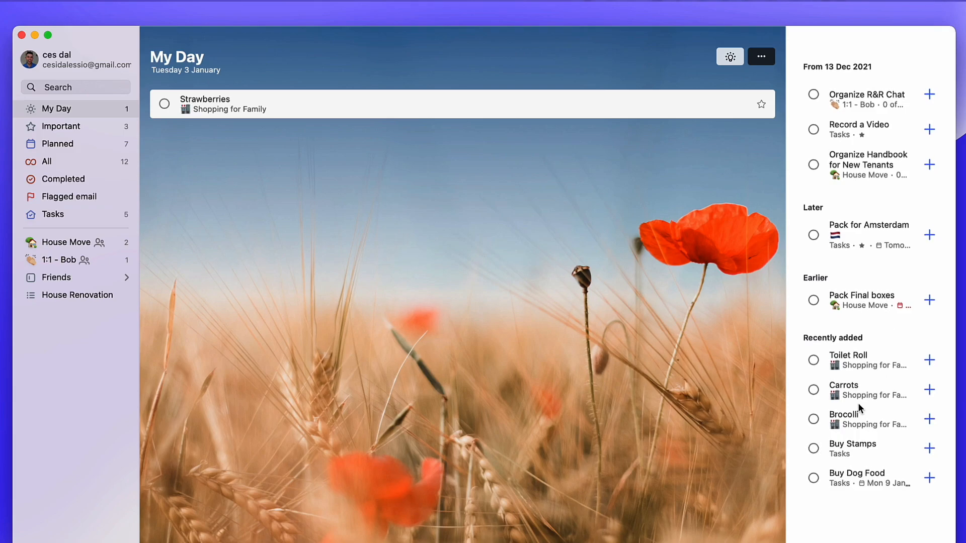
pyautogui.click(929, 235)
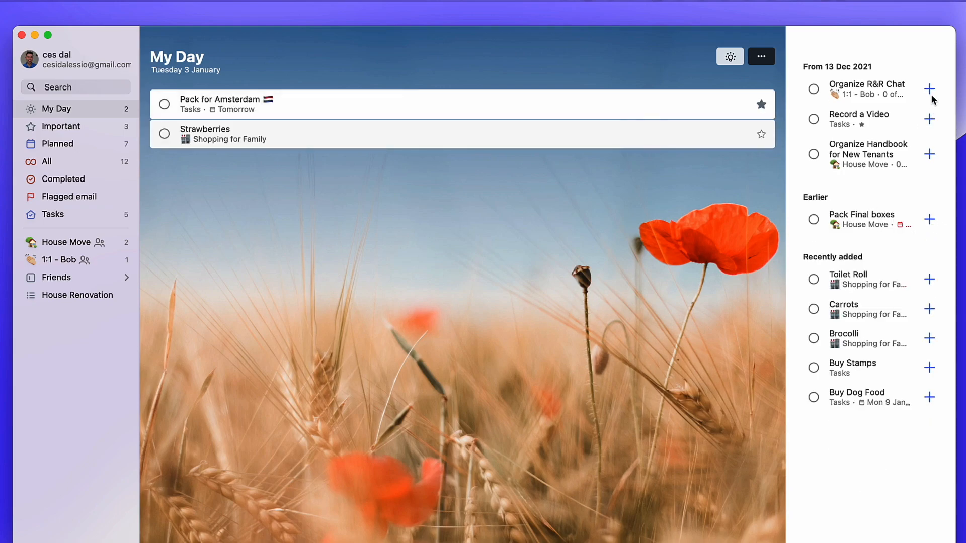
pyautogui.click(929, 154)
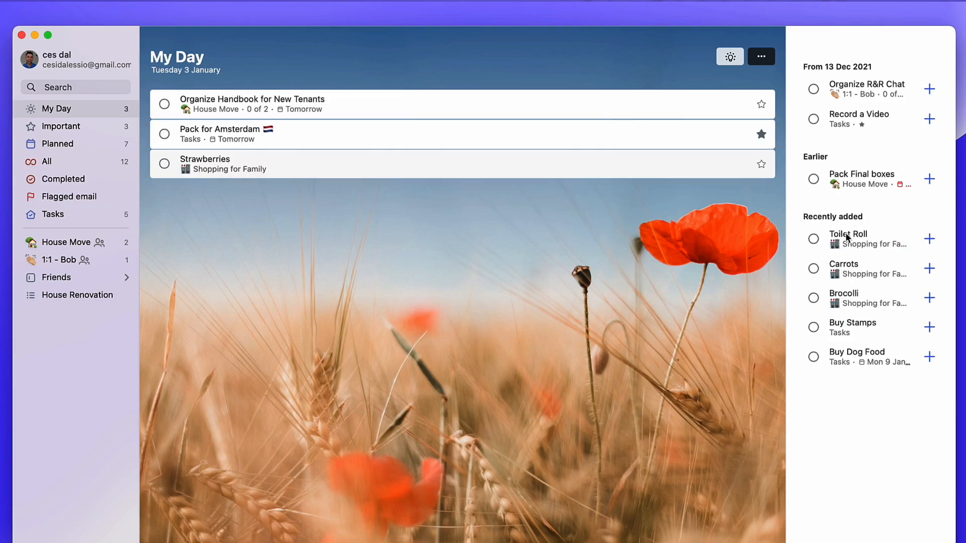
pyautogui.click(929, 357)
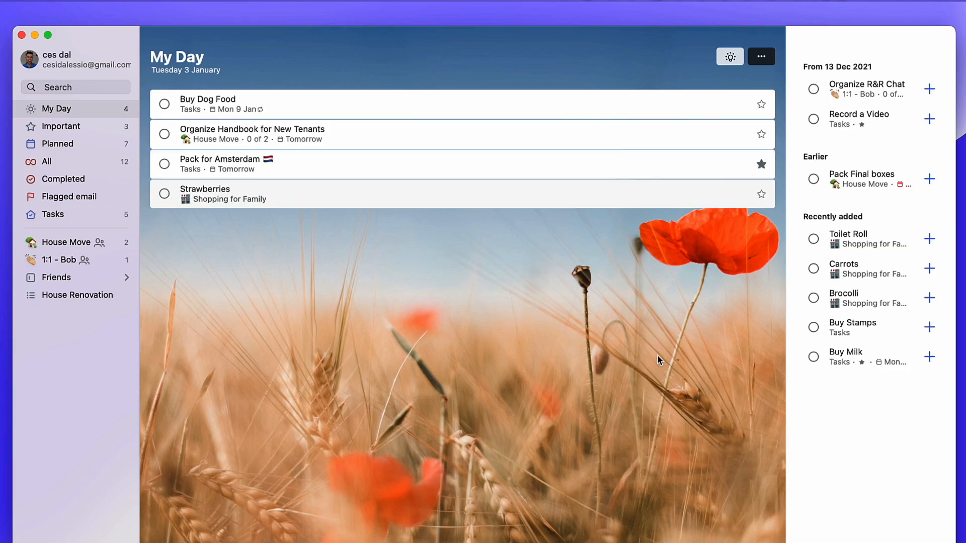
pyautogui.click(738, 61)
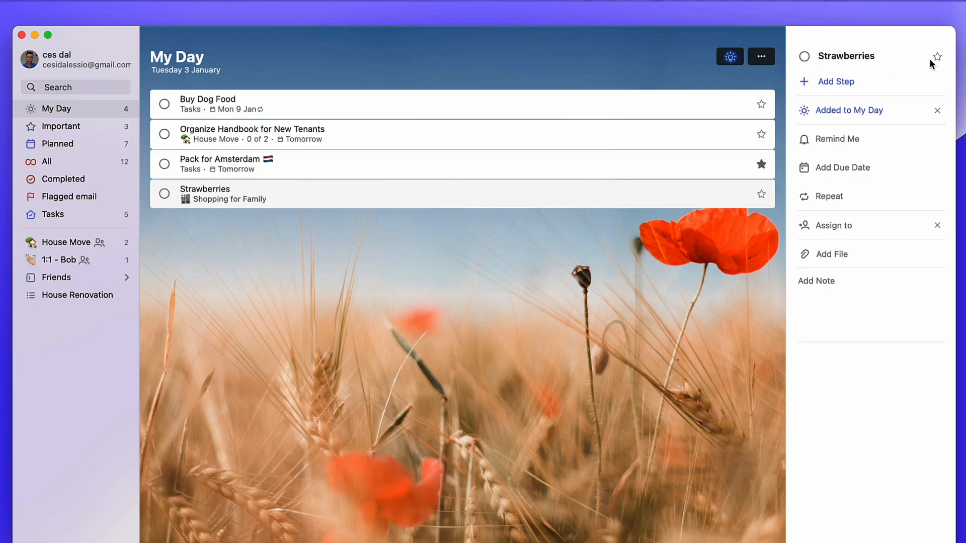
# Review the details of each My Day task and select Strawberries and Pack for Amsterdam together
pyautogui.click(418, 108)
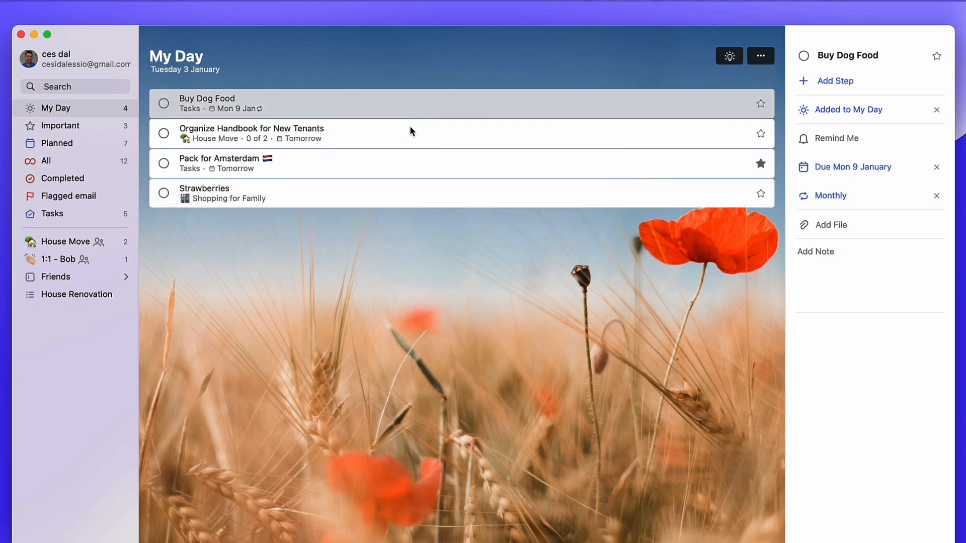
pyautogui.click(409, 125)
pyautogui.click(418, 164)
pyautogui.click(423, 197)
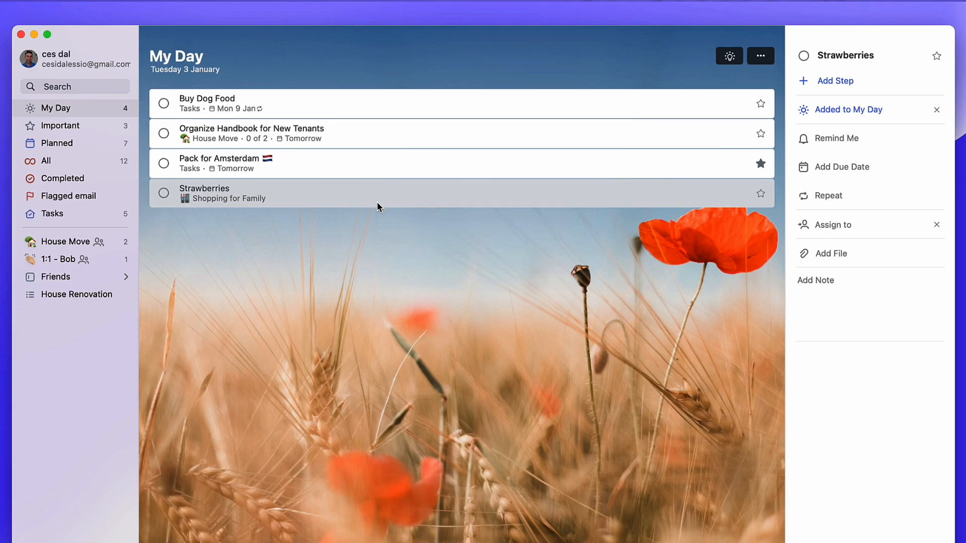
pyautogui.keyDown('super'); pyautogui.click(403, 164); pyautogui.keyUp('super')
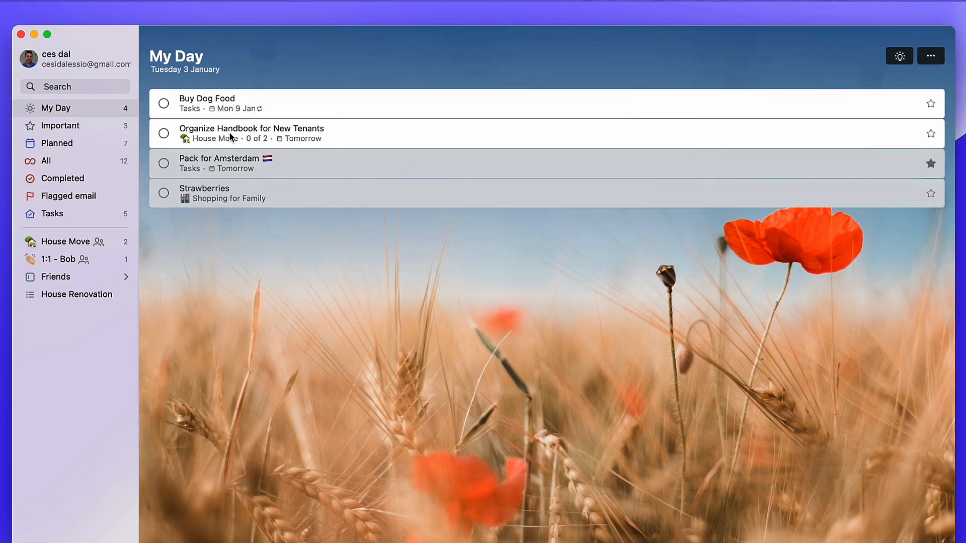
# View the theme choices for My Day, close them, and sort the list by importance
pyautogui.click(934, 58)
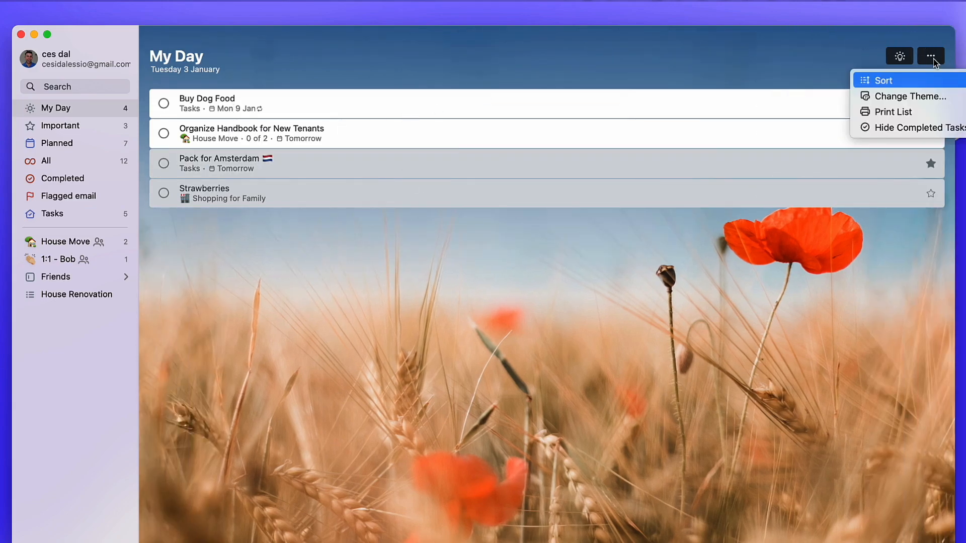
pyautogui.click(908, 97)
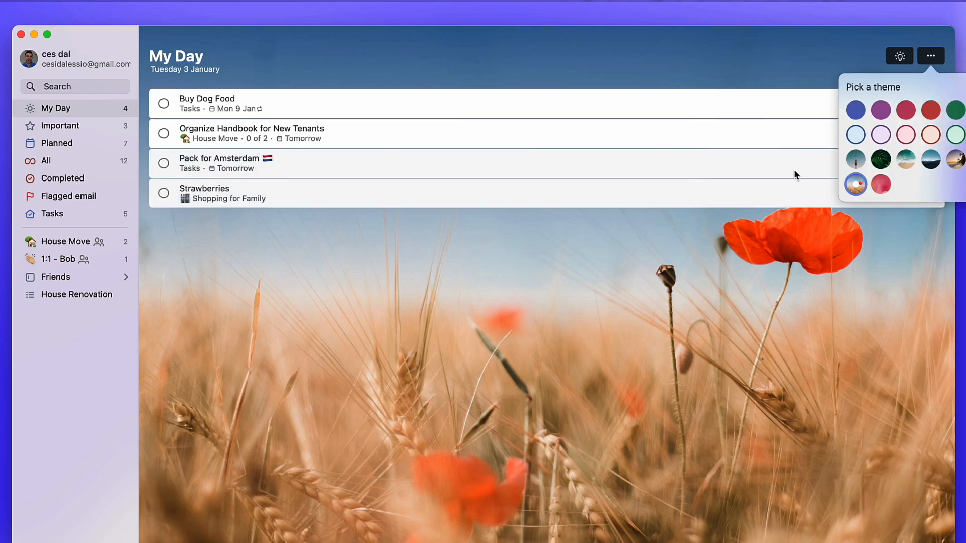
pyautogui.click(931, 57)
pyautogui.click(931, 57)
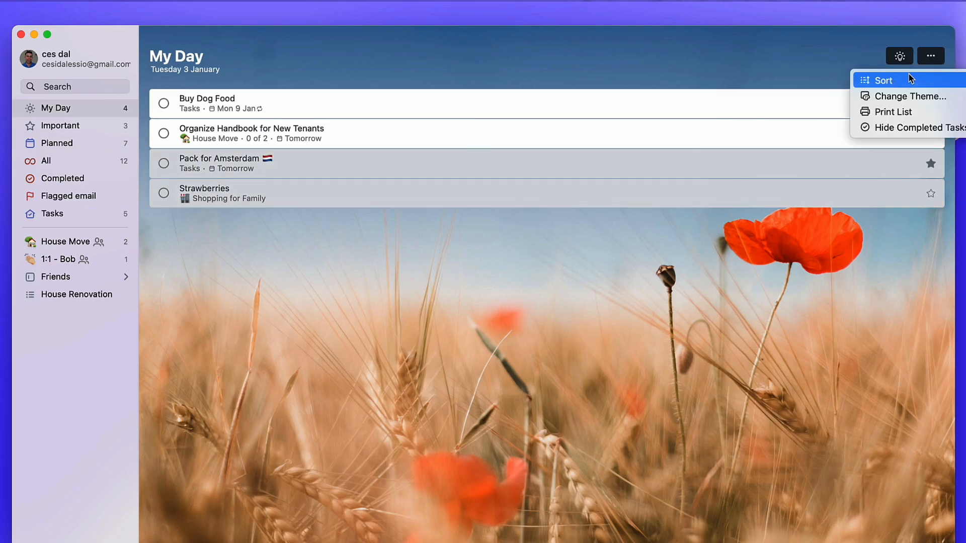
pyautogui.click(963, 83)
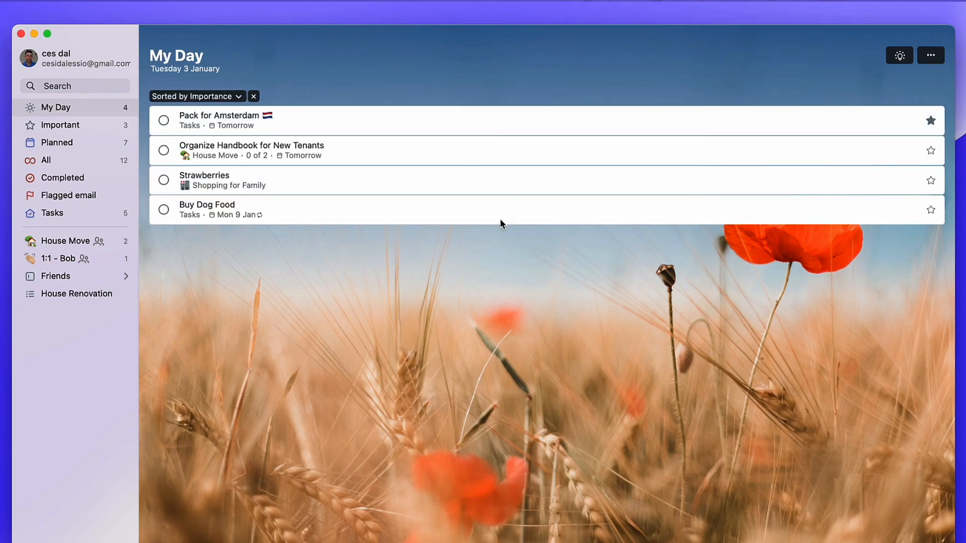
# Open the details and note field of the Pack for Amsterdam task and mark the task as completed
pyautogui.click(501, 124)
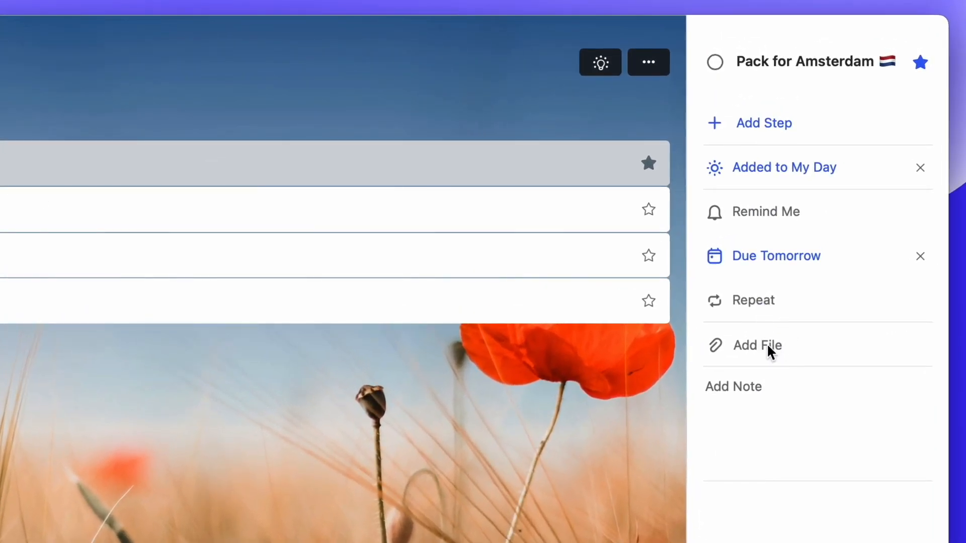
pyautogui.click(738, 387)
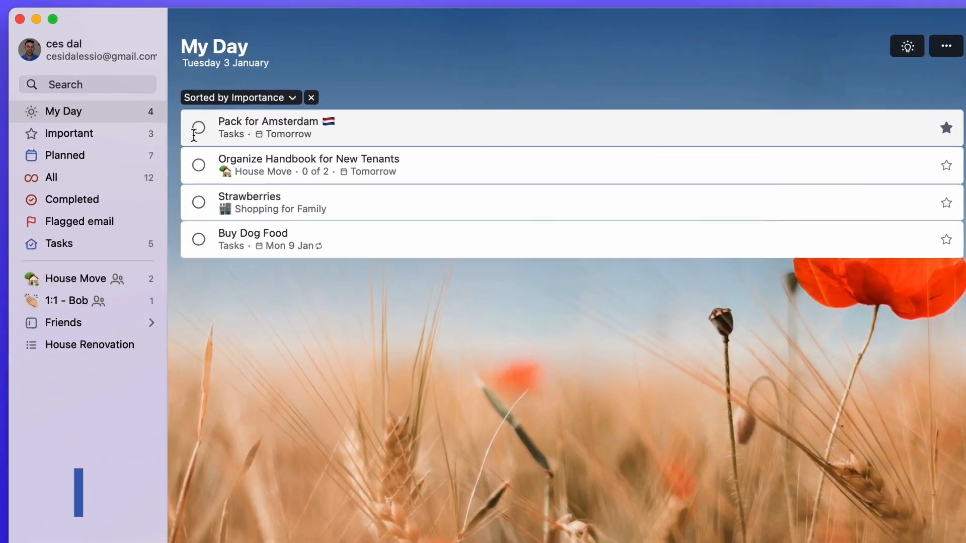
pyautogui.click(177, 113)
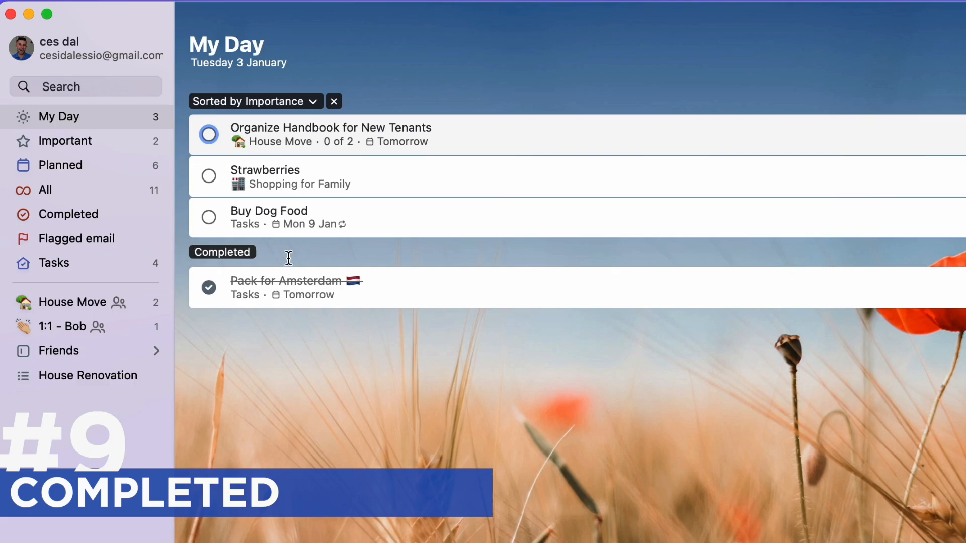
# Review the finished tasks in the Completed smart list and open the House Move list to view its completed section
pyautogui.click(87, 213)
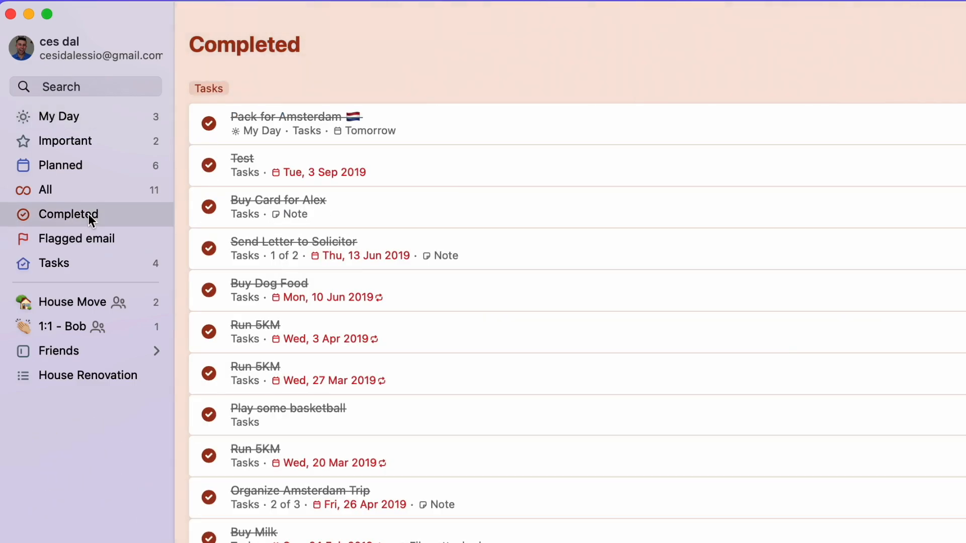
pyautogui.scroll(-3, 464, 191)
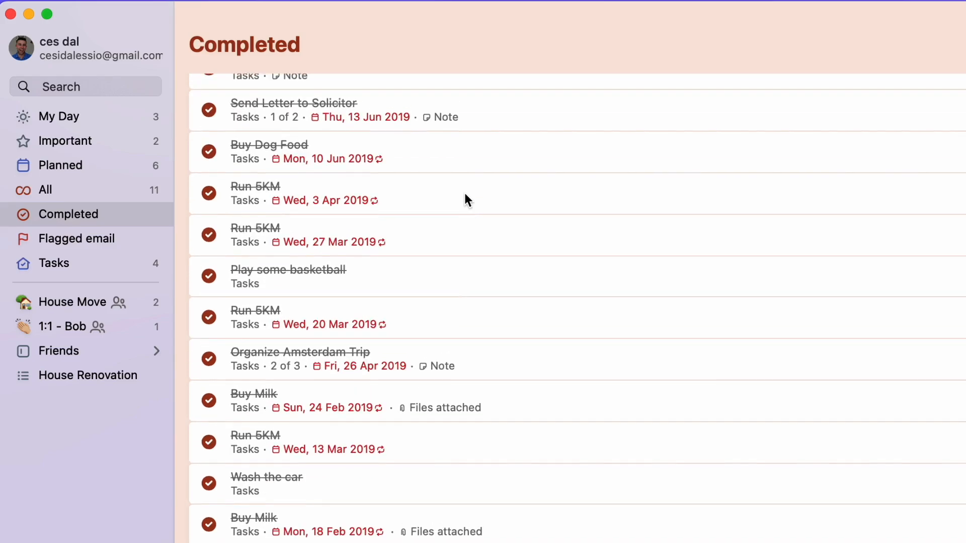
pyautogui.scroll(3, 464, 191)
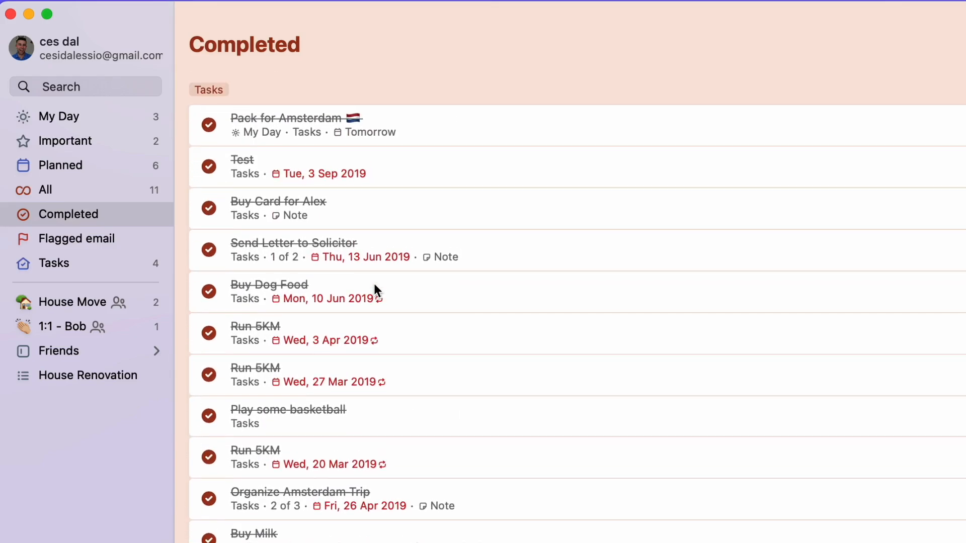
pyautogui.scroll(-5, 334, 413)
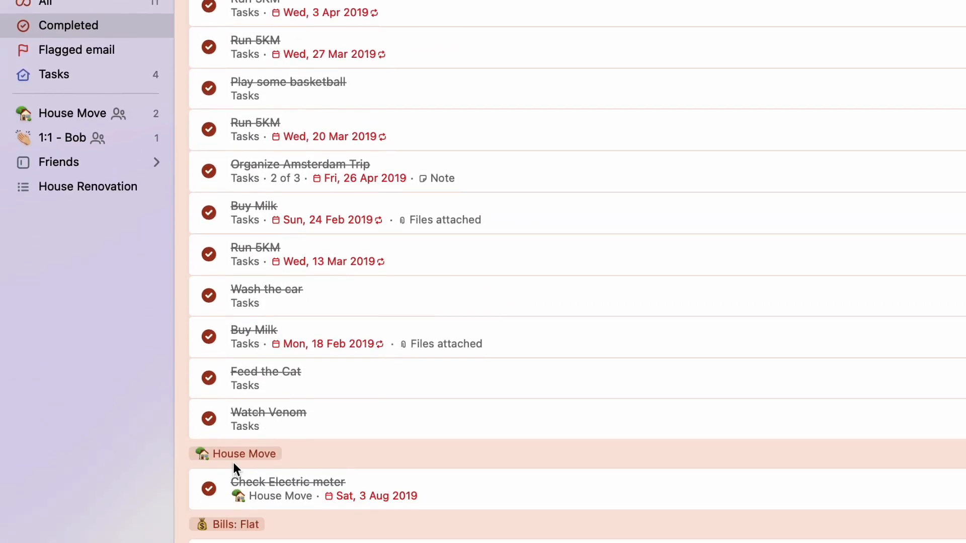
pyautogui.scroll(3, 234, 252)
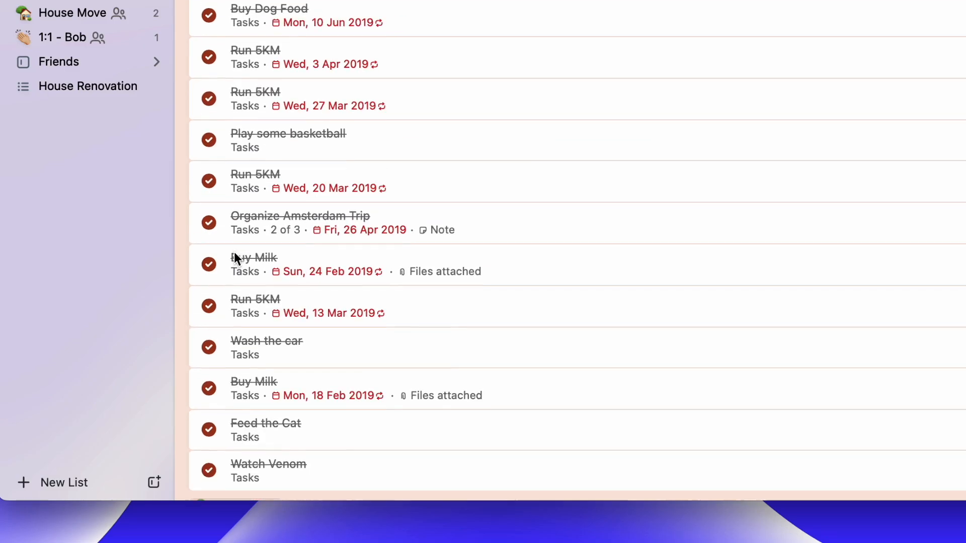
pyautogui.click(75, 15)
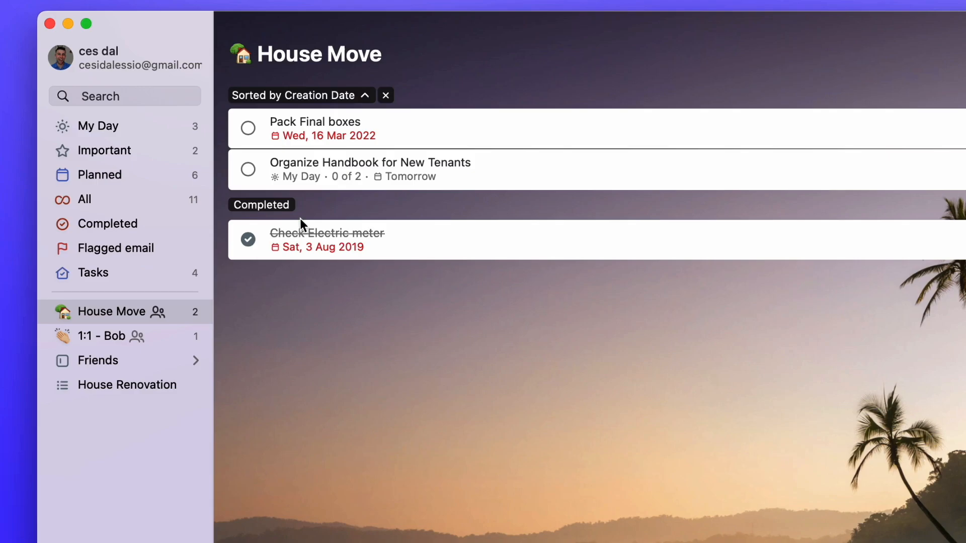
# Expand the Friends group and look through its Bills: Flat, Shopping for Family and Flat Mate Tasks lists
pyautogui.click(196, 360)
pyautogui.click(113, 367)
pyautogui.click(132, 355)
pyautogui.click(120, 384)
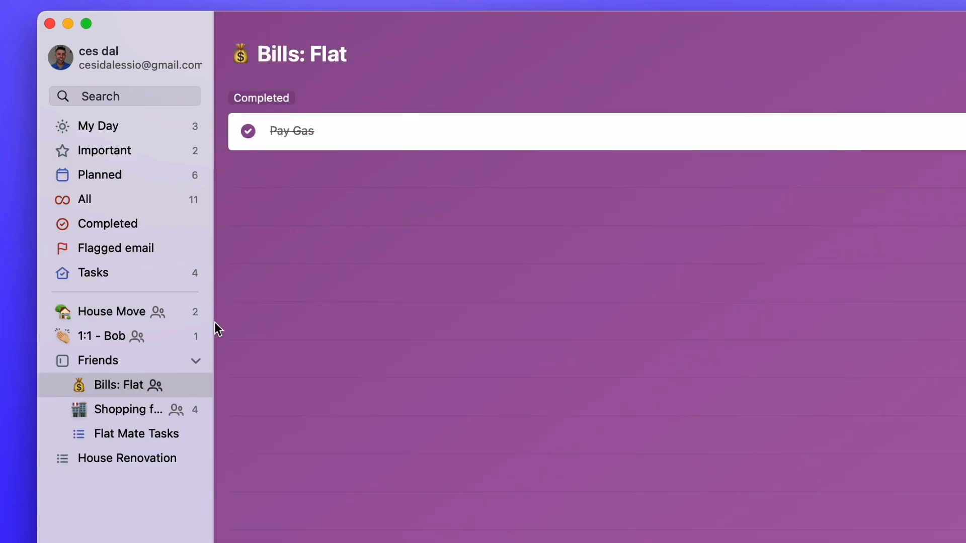
pyautogui.click(142, 408)
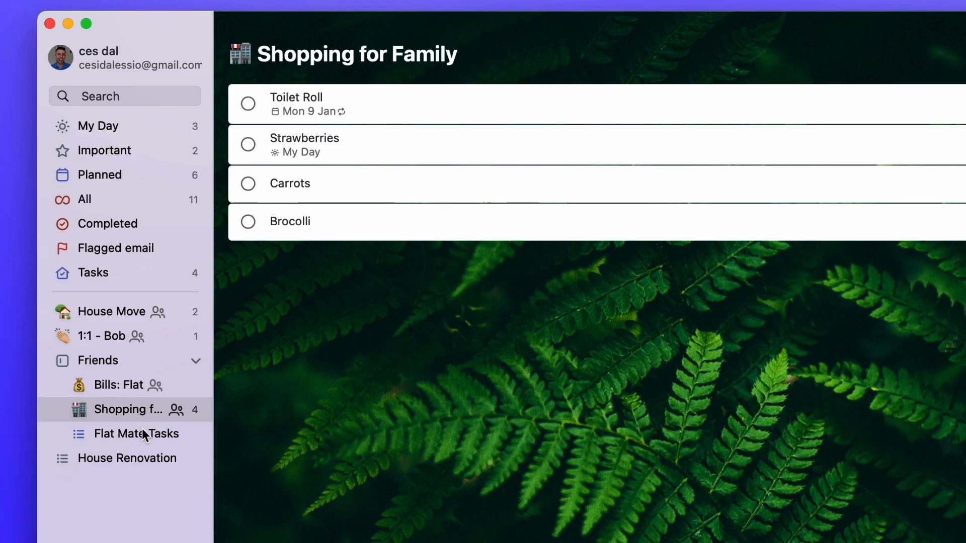
pyautogui.click(142, 434)
pyautogui.click(139, 388)
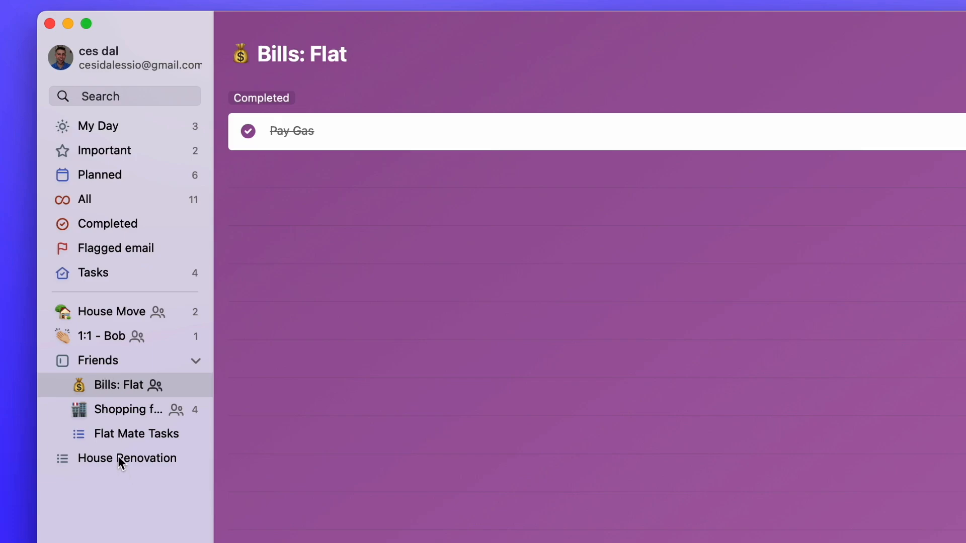
# Combine the House Renovation list with House Move into a new group and name it House
pyautogui.moveTo(119, 459); pyautogui.dragTo(132, 312)
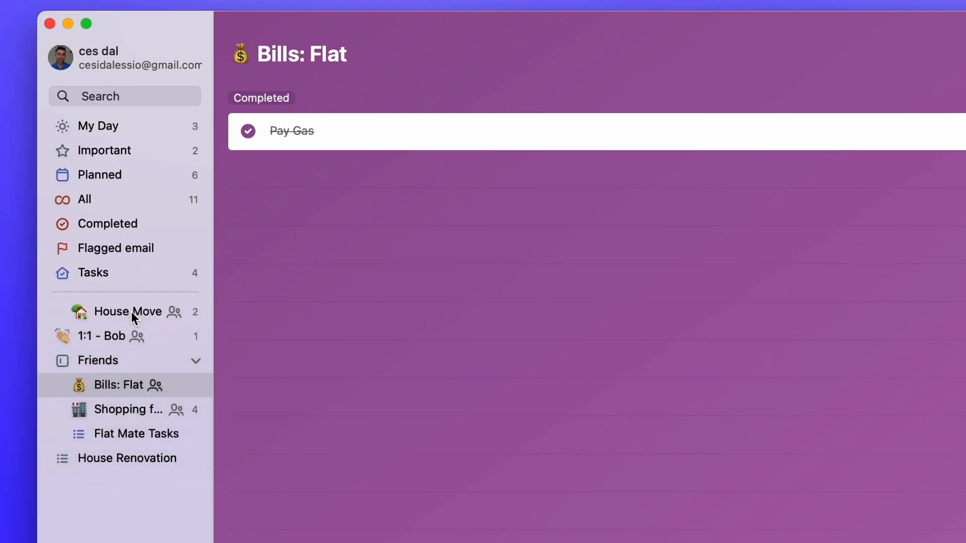
pyautogui.click(134, 312)
pyautogui.rightClick(135, 314)
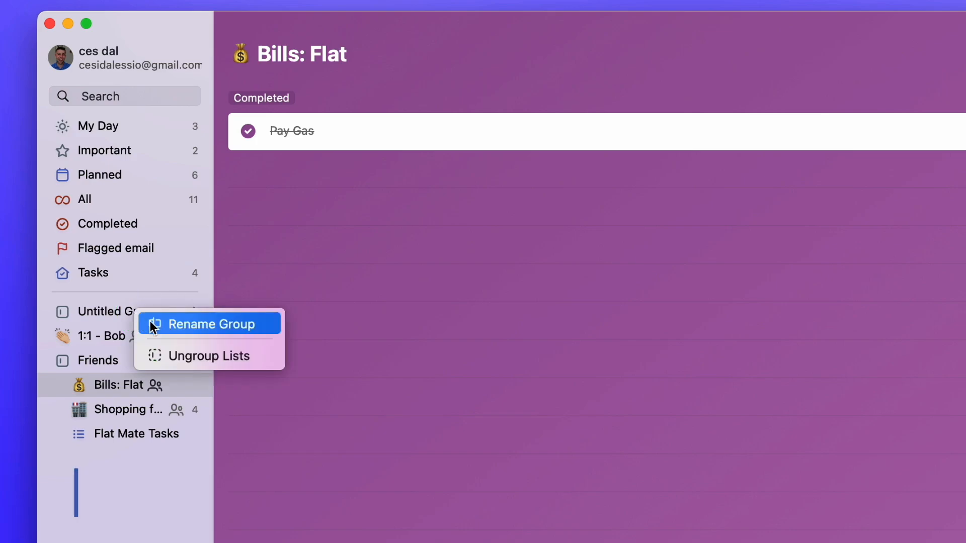
pyautogui.click(156, 324)
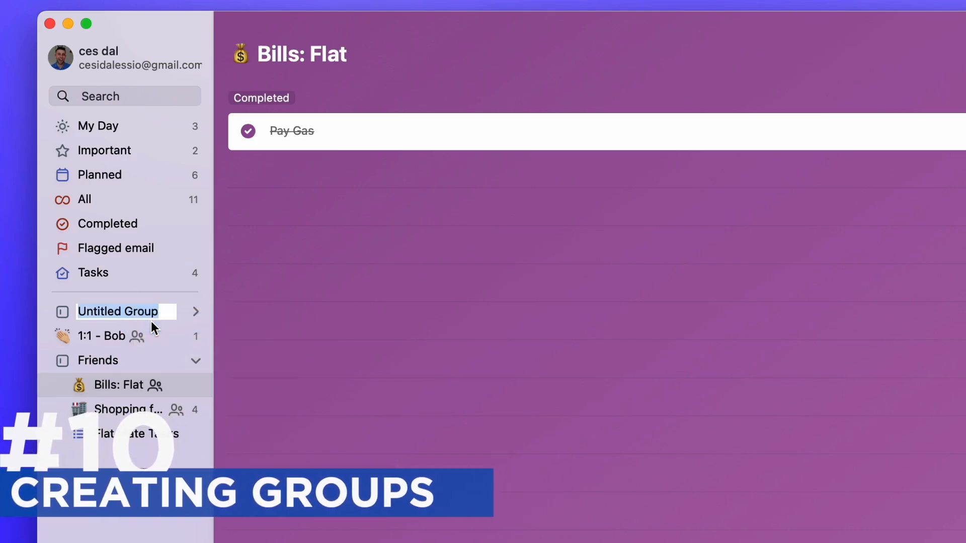
pyautogui.write('House')
pyautogui.press('Return')
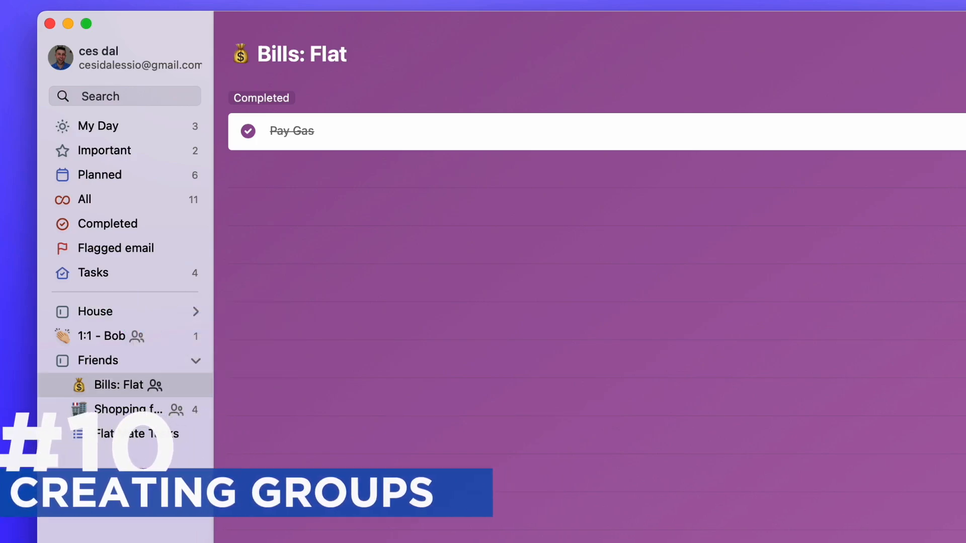
# Expand the House group and view the House Move list inside it
pyautogui.click(199, 312)
pyautogui.click(153, 316)
pyautogui.click(151, 318)
pyautogui.click(139, 336)
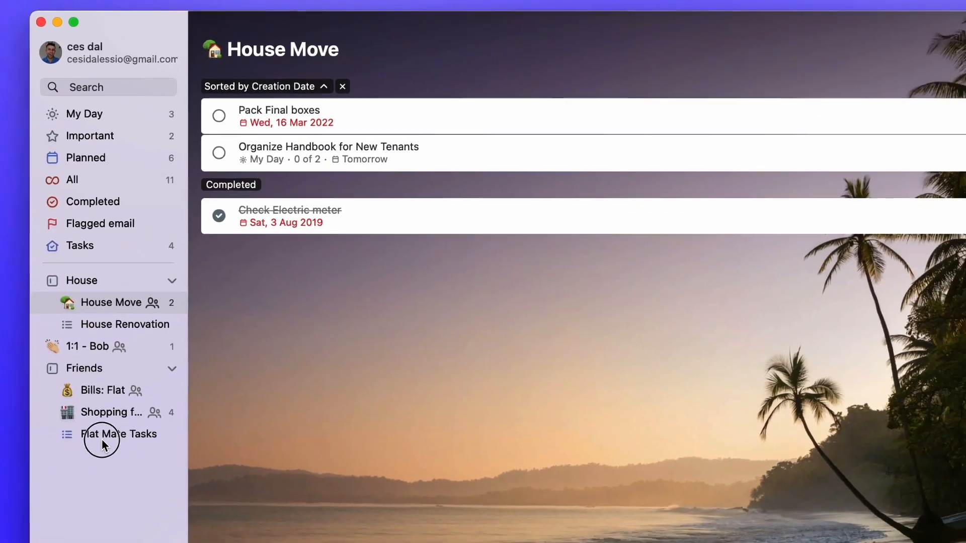
# Open the Flat Mate Tasks list and change its theme to solid dark green
pyautogui.click(101, 483)
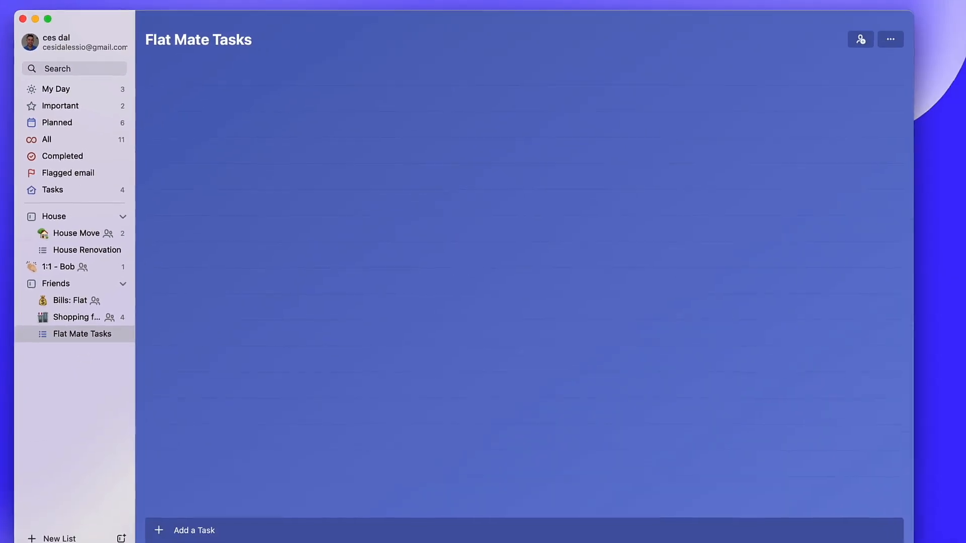
pyautogui.click(891, 39)
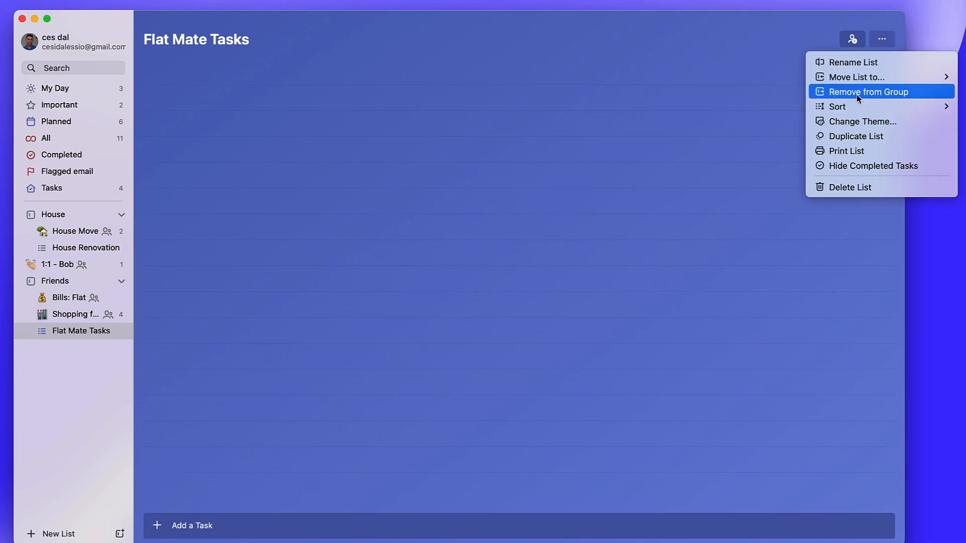
pyautogui.click(846, 122)
pyautogui.click(835, 115)
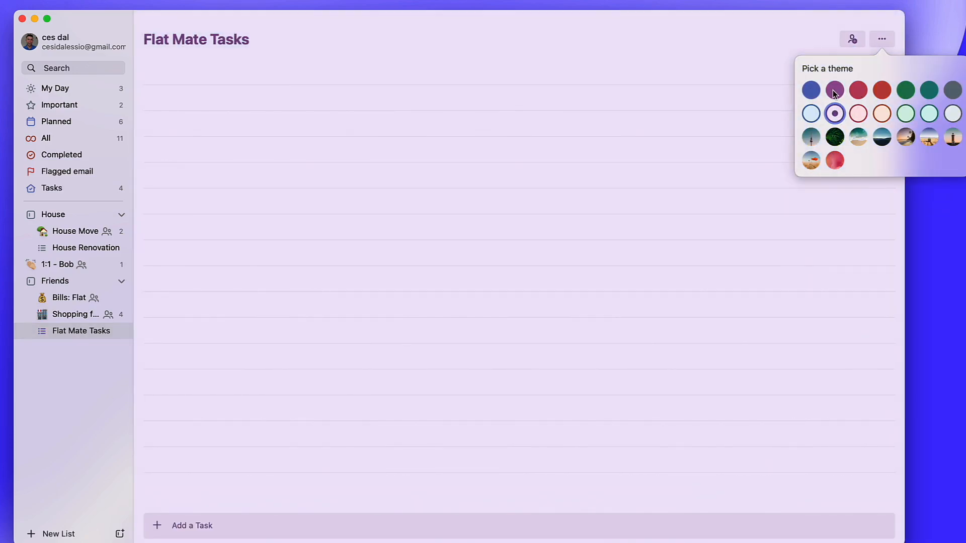
pyautogui.click(905, 95)
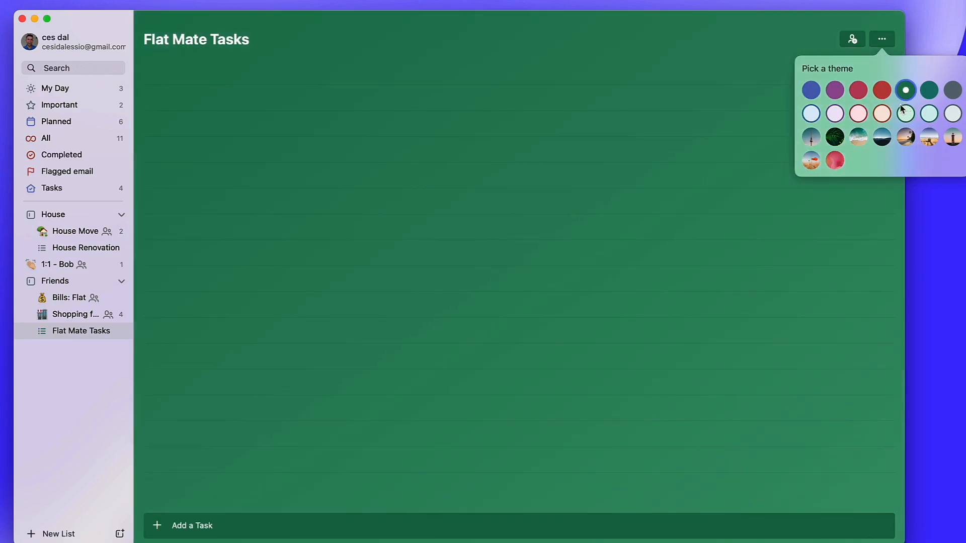
pyautogui.click(762, 123)
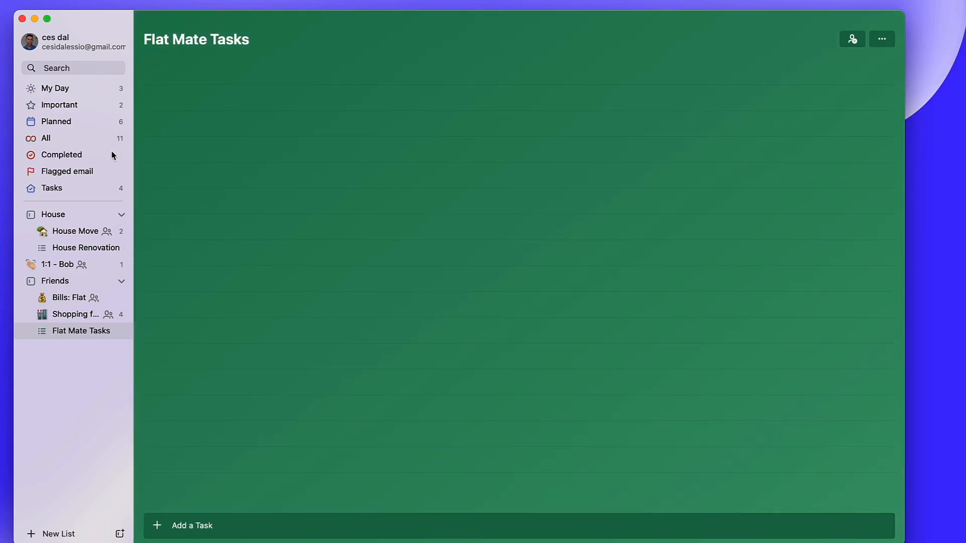
# View the Planned smart list with its Tomorrow and Later filters
pyautogui.click(77, 121)
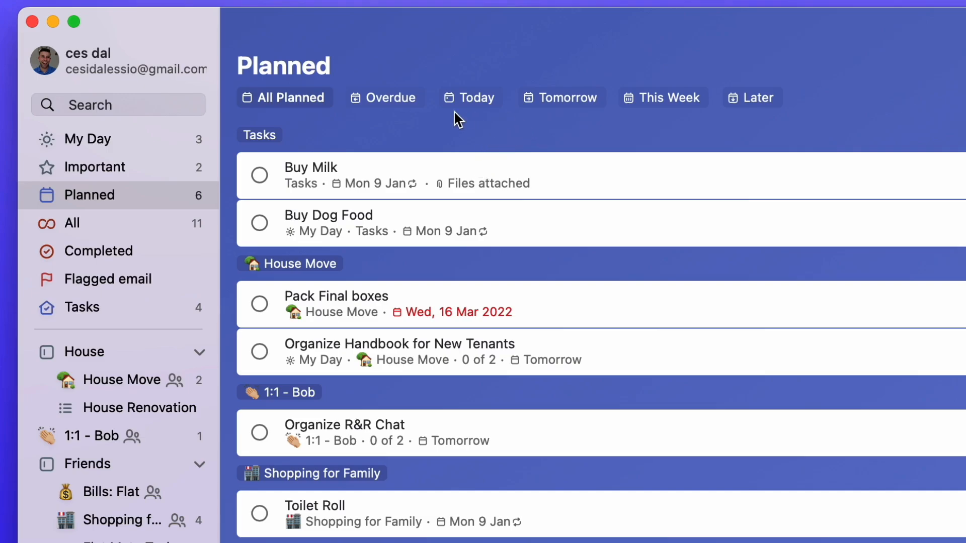
pyautogui.click(557, 104)
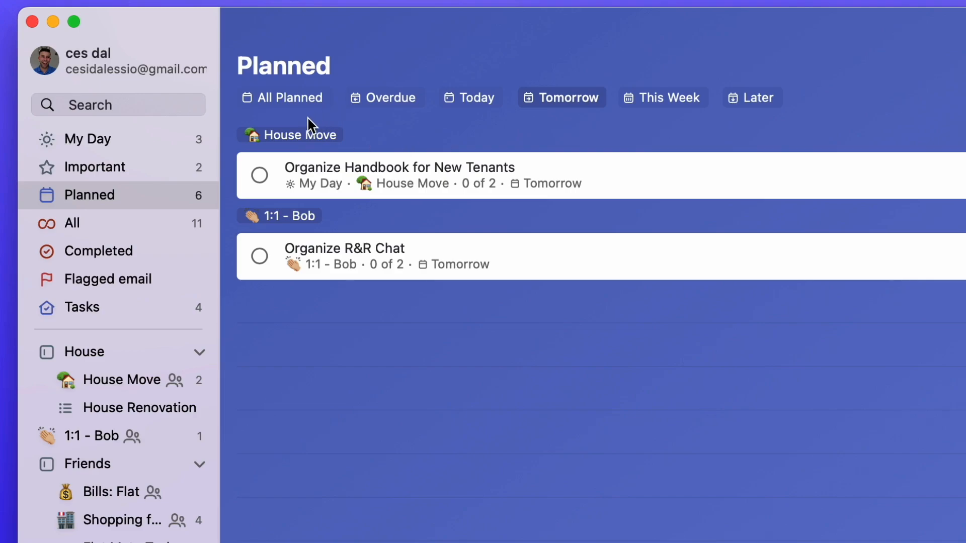
pyautogui.click(751, 98)
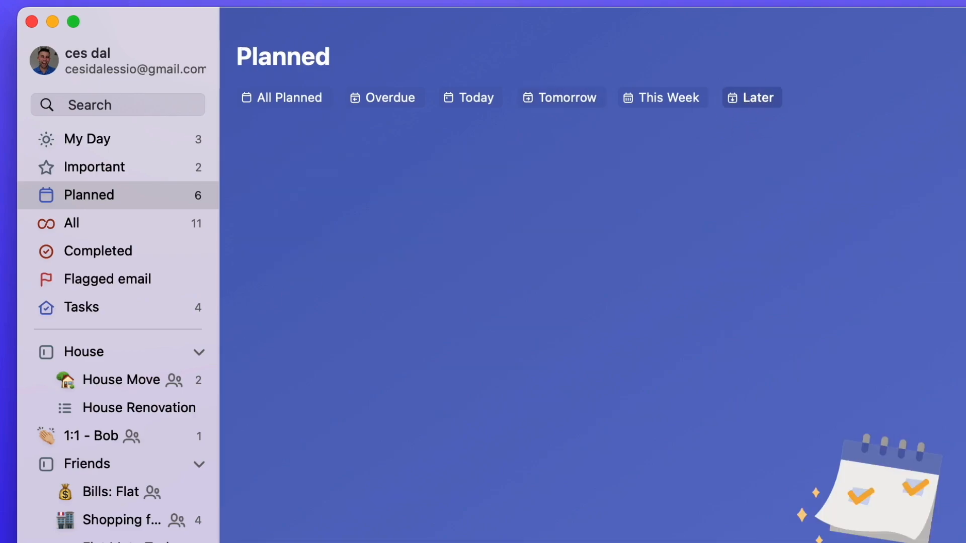
# Group the Planned smart list by due date and show all planned tasks
pyautogui.click(621, 87)
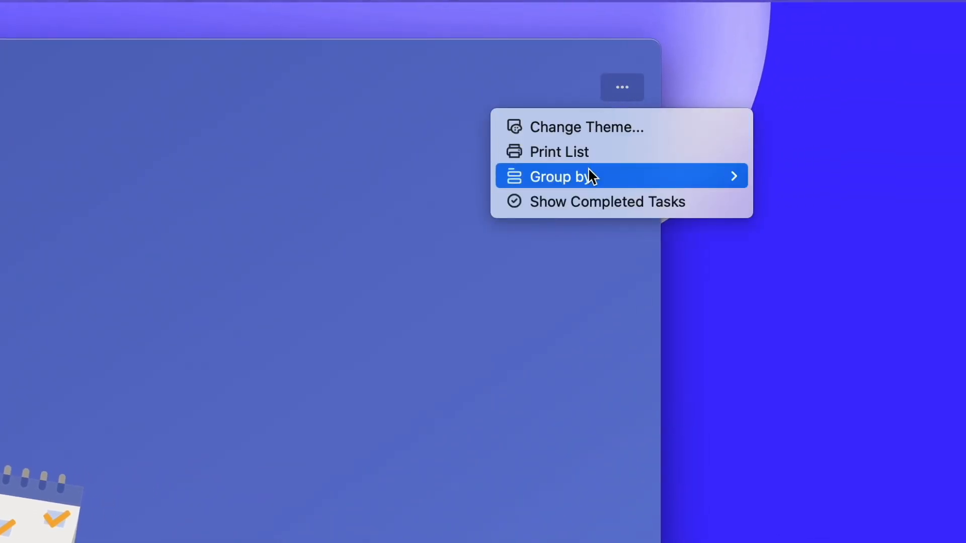
pyautogui.moveTo(586, 177)
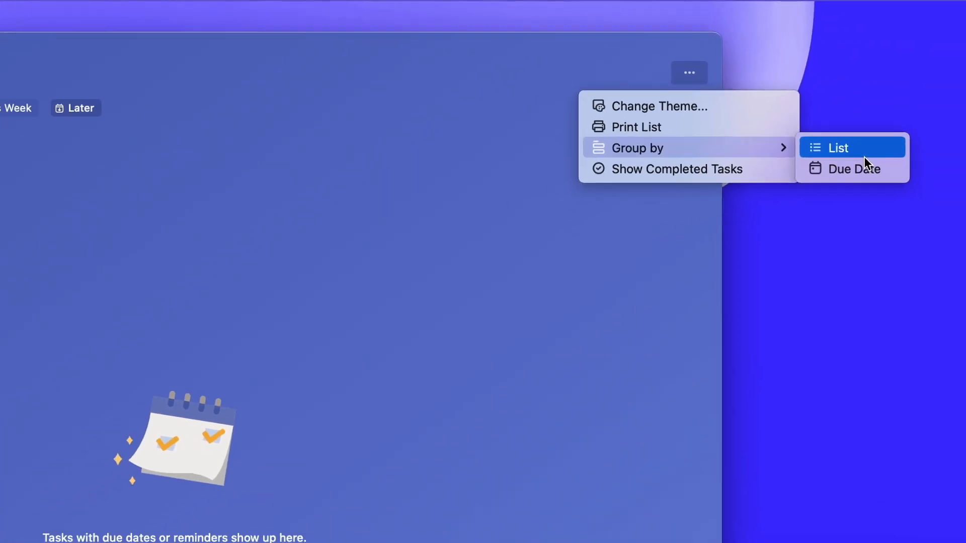
pyautogui.click(825, 202)
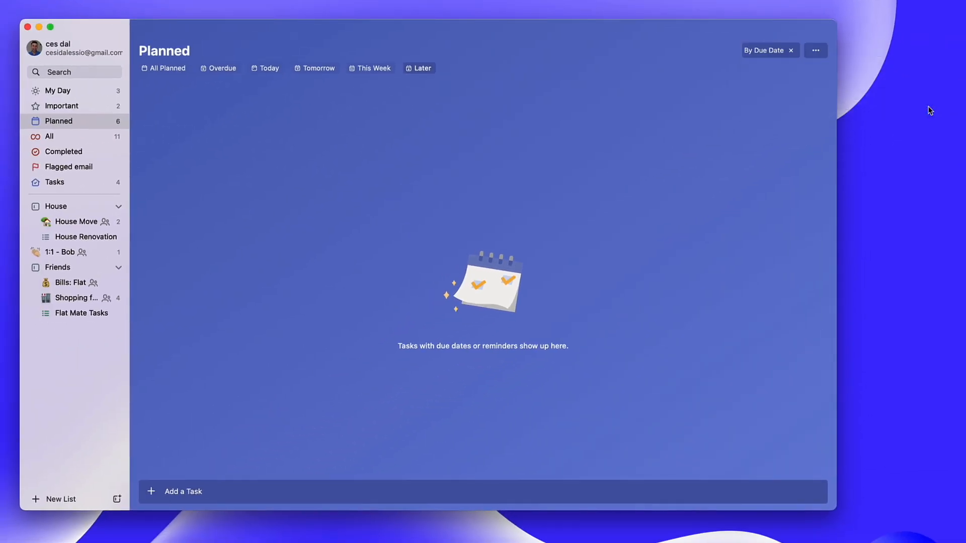
pyautogui.click(161, 69)
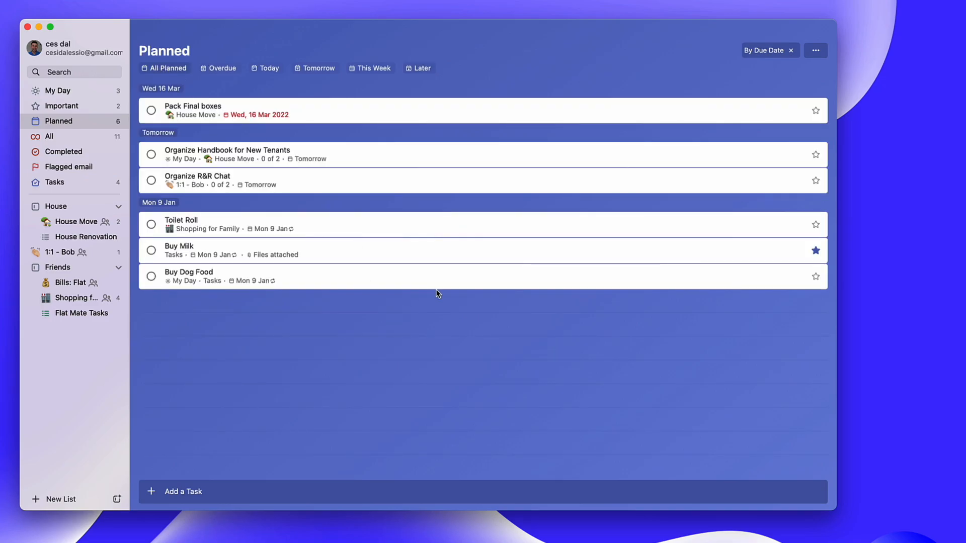
# Group the planned tasks by list
pyautogui.click(816, 50)
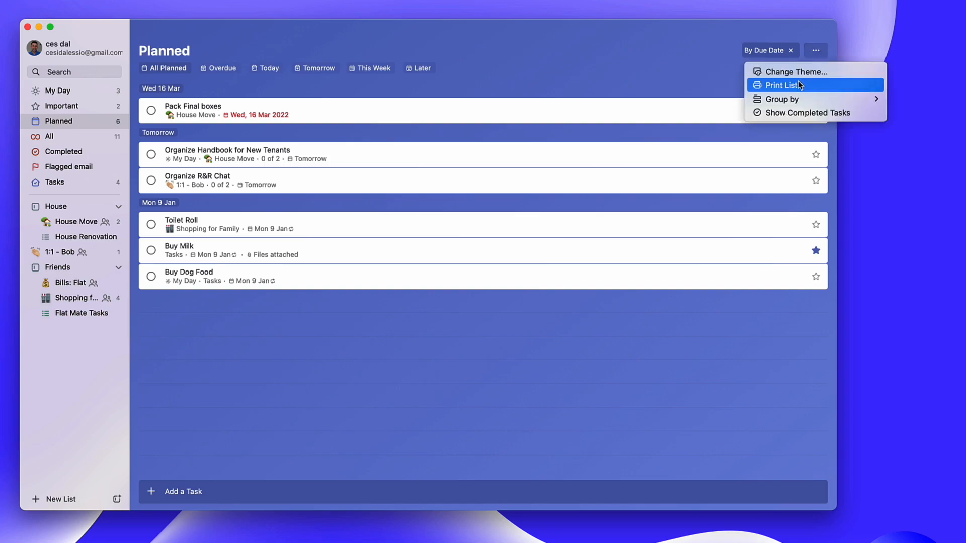
pyautogui.moveTo(795, 100)
pyautogui.click(934, 100)
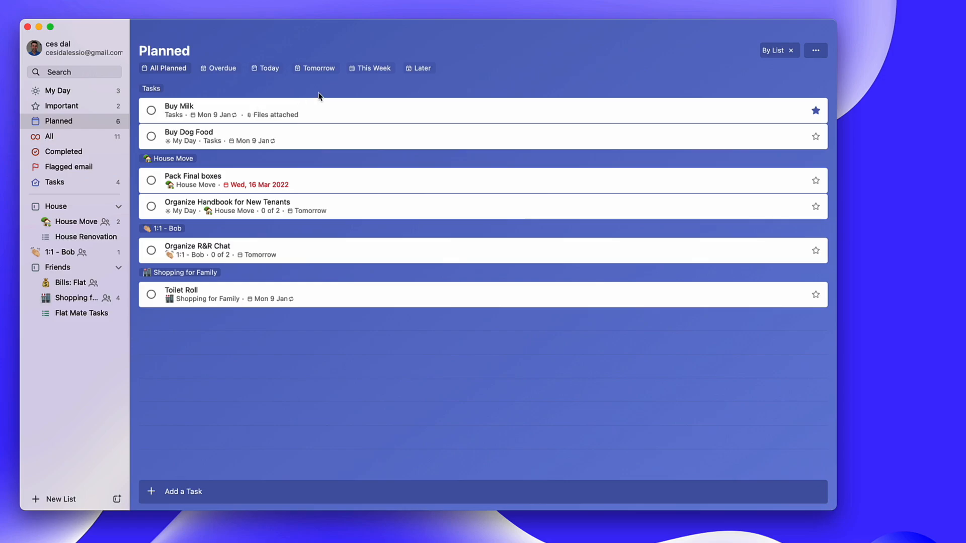
# Create two new list groups without custom names and move the shared 1:1 list into the first one
pyautogui.click(75, 298)
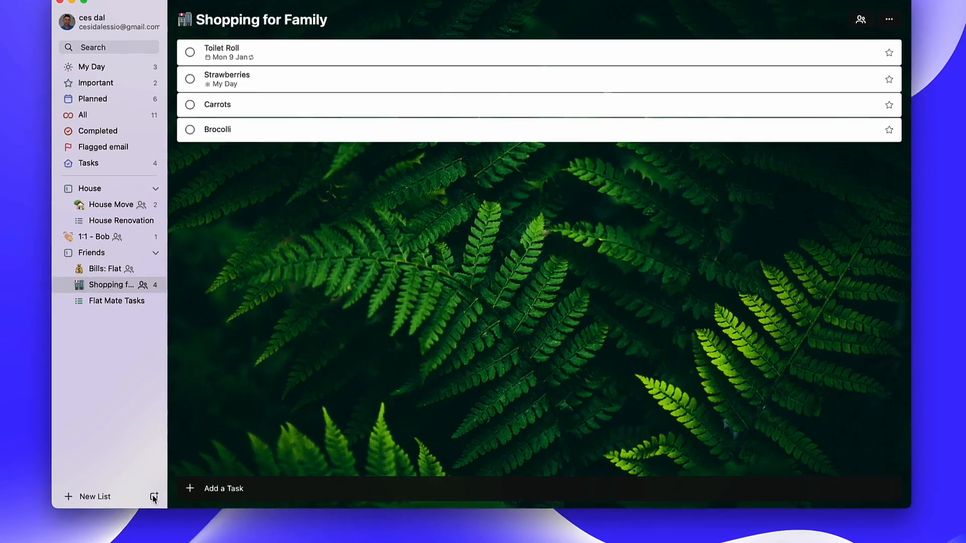
pyautogui.click(149, 500)
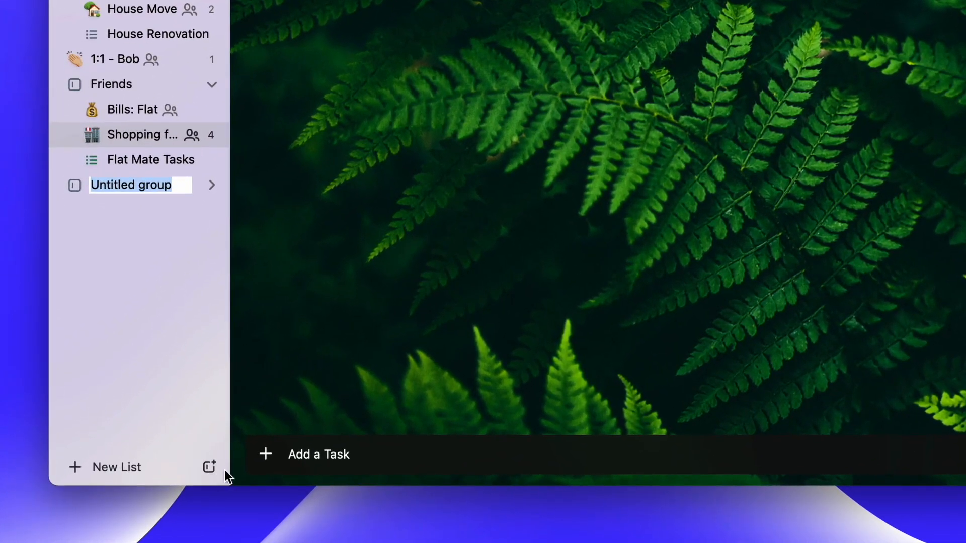
pyautogui.click(209, 467)
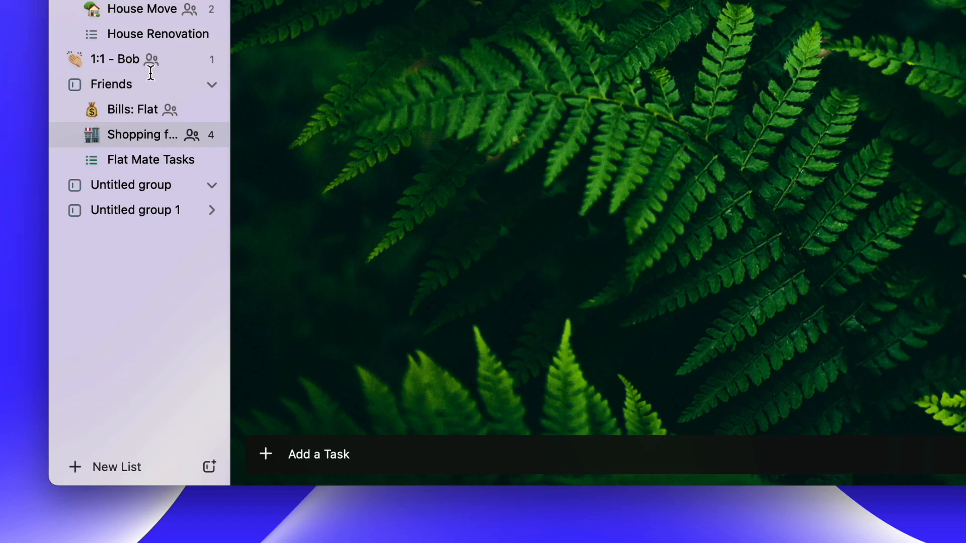
pyautogui.moveTo(126, 59); pyautogui.dragTo(156, 184)
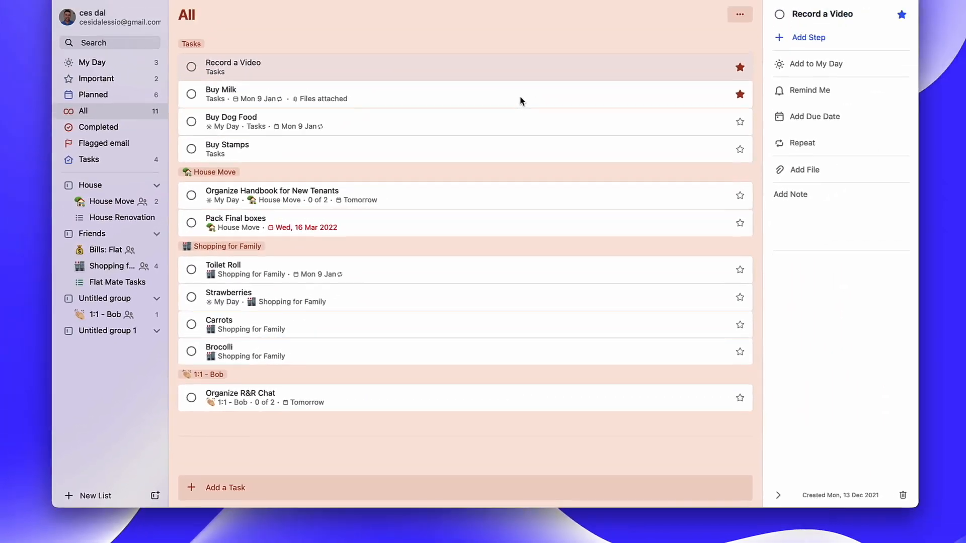
# View the sort options of the All list and close the Record a Video task's details
pyautogui.click(740, 14)
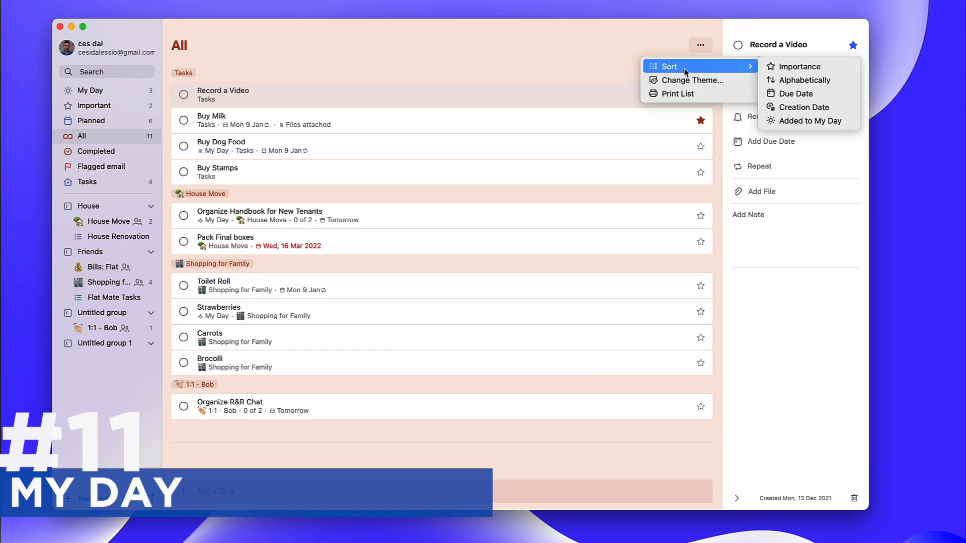
pyautogui.click(649, 47)
pyautogui.click(649, 48)
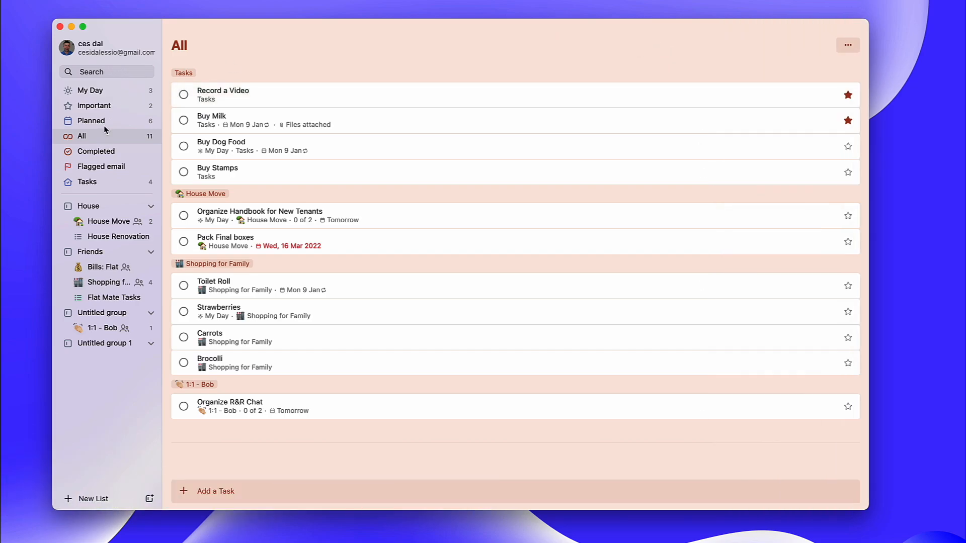
# Look through the Flagged email, Tasks, Planned and All smart lists, including the options of Flagged email
pyautogui.click(106, 170)
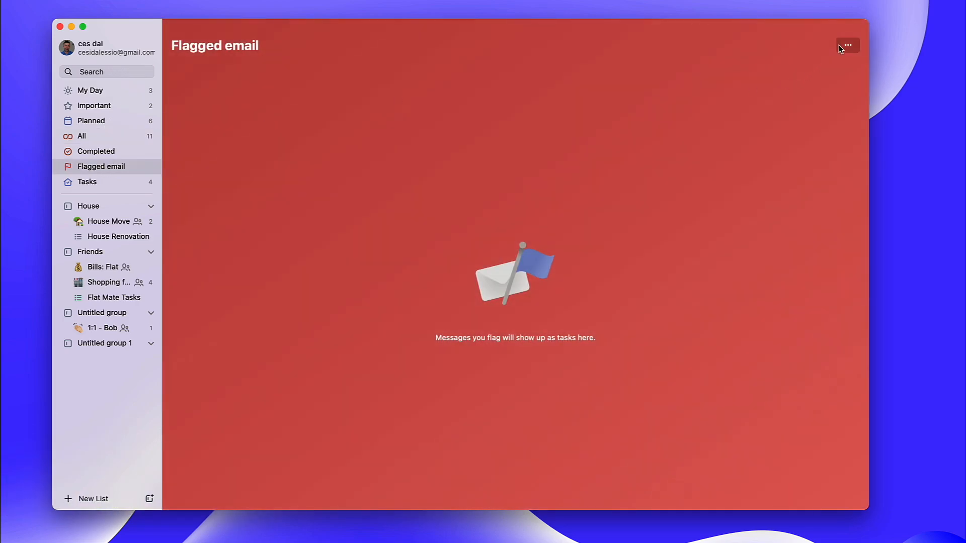
pyautogui.click(848, 45)
pyautogui.click(103, 181)
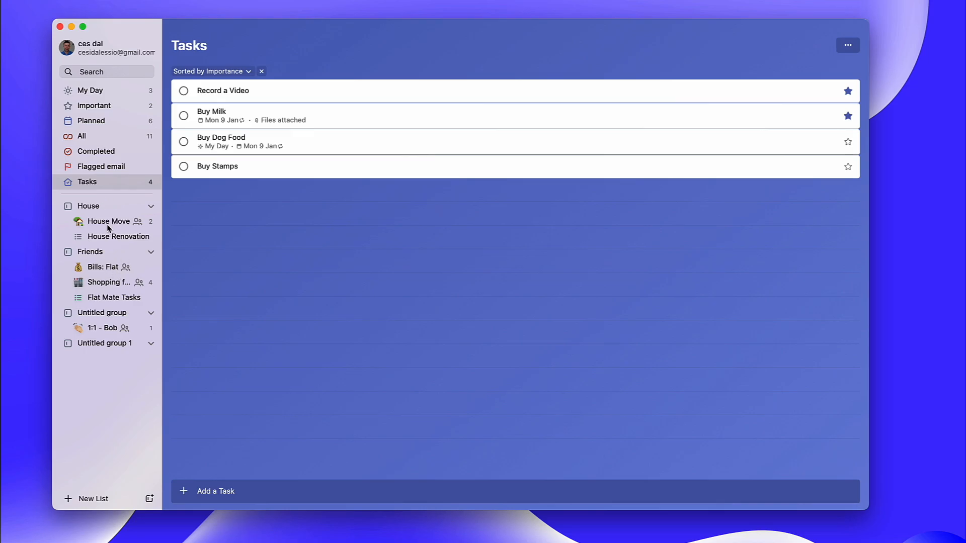
pyautogui.click(106, 121)
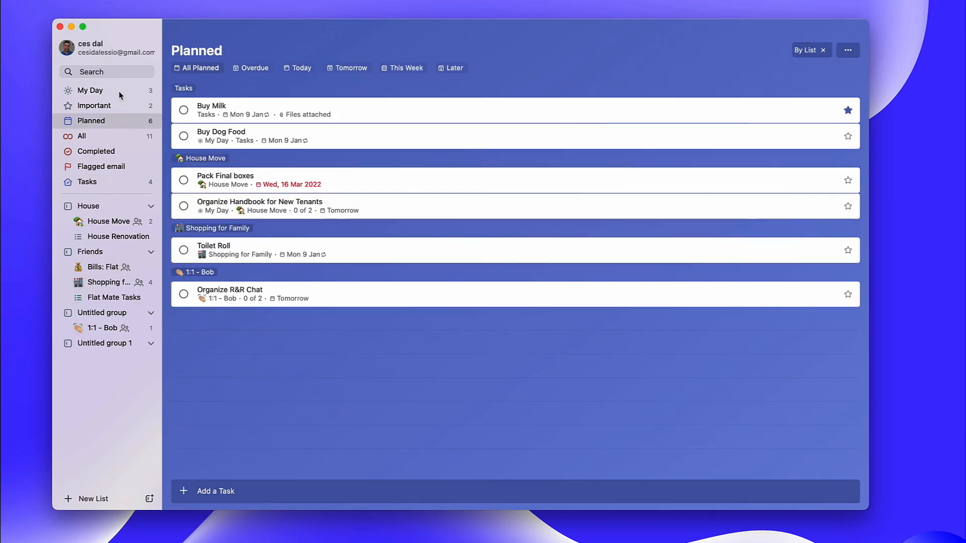
pyautogui.click(128, 137)
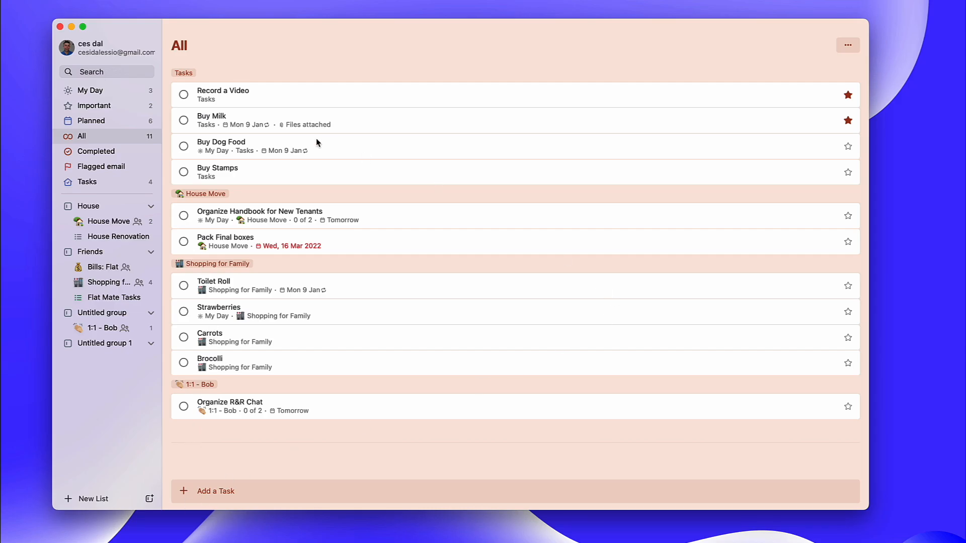
# Open My Day and view the details of the Strawberries task
pyautogui.click(109, 90)
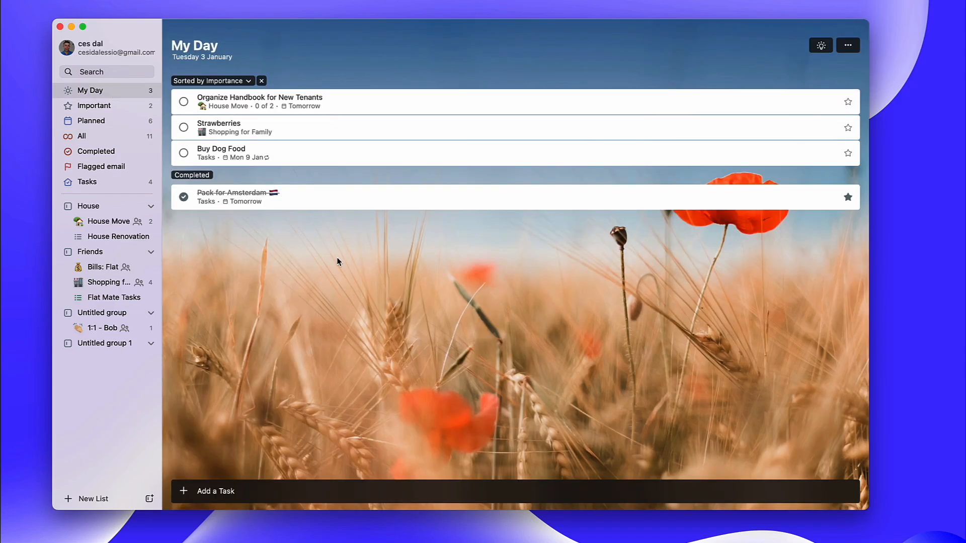
pyautogui.click(317, 124)
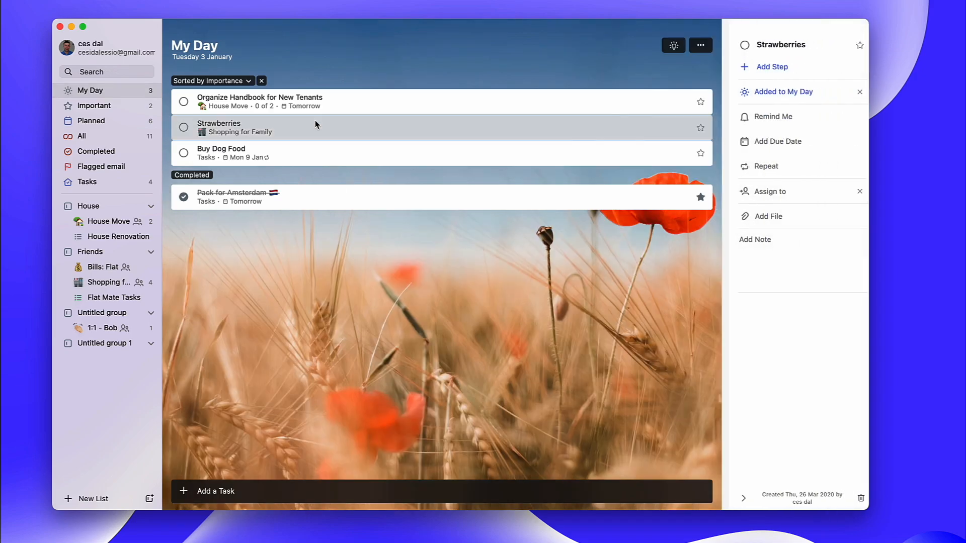